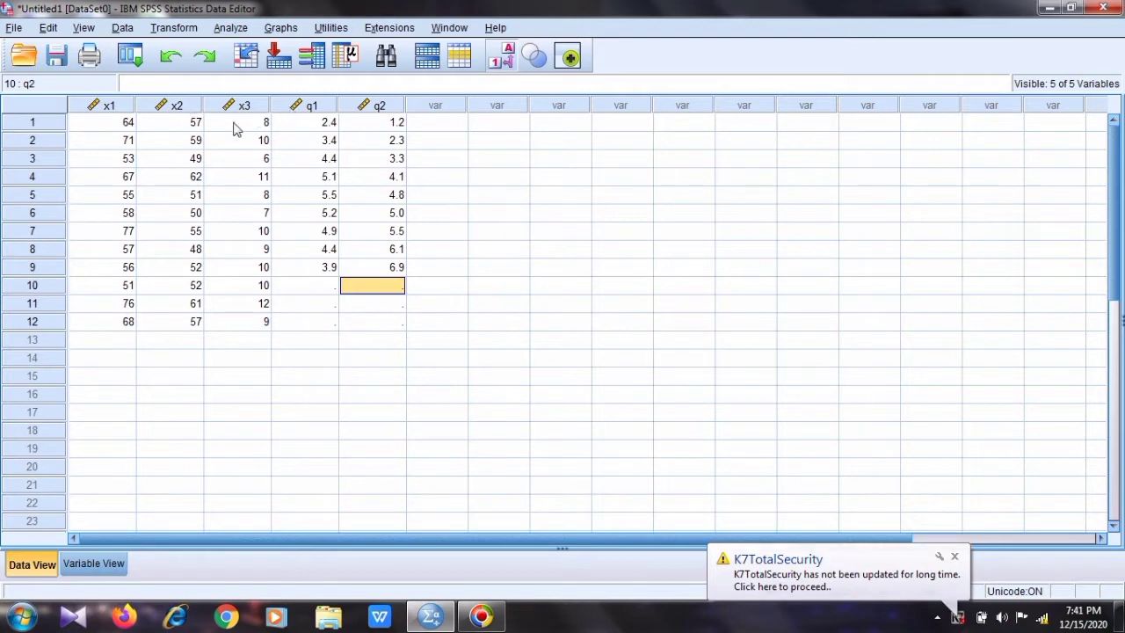
Dismiss the security notification and examine the x1, x2 and x3 data columns as candidate regression variables
{"action": "left_click", "coordinate": [954, 556]}
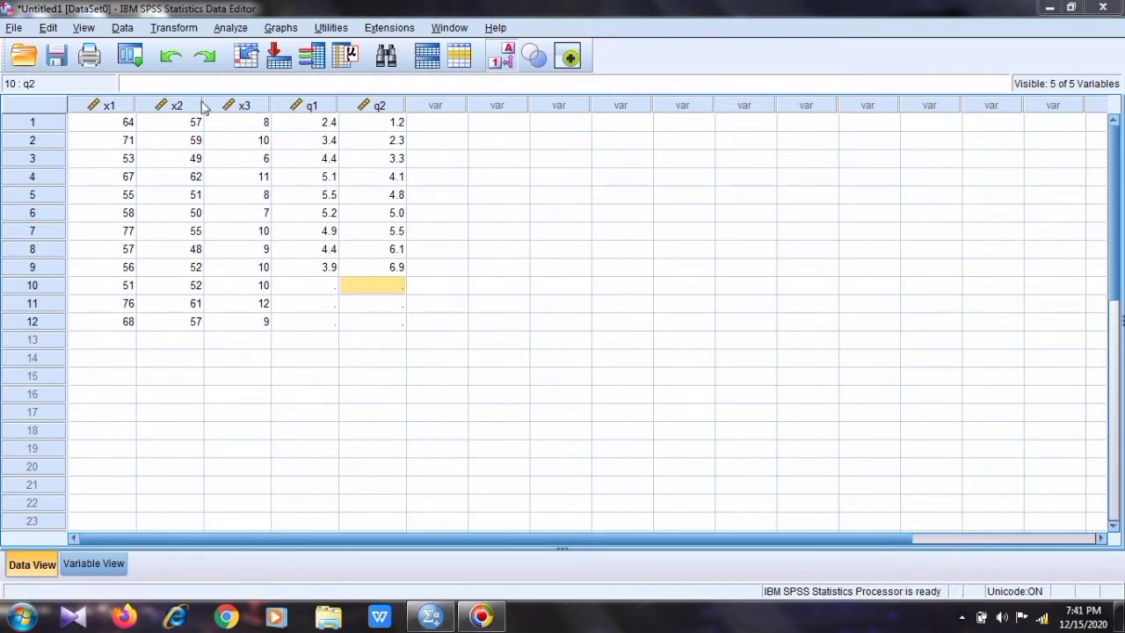
{"action": "left_click", "coordinate": [35, 303]}
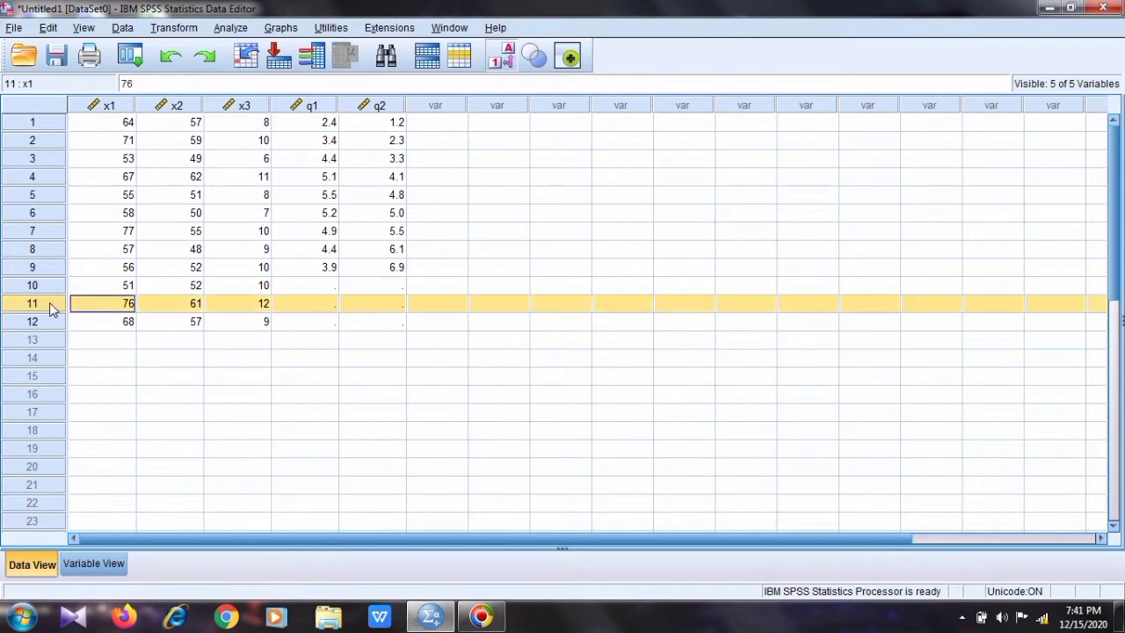
{"action": "left_click", "coordinate": [117, 143]}
{"action": "left_click", "coordinate": [123, 106]}
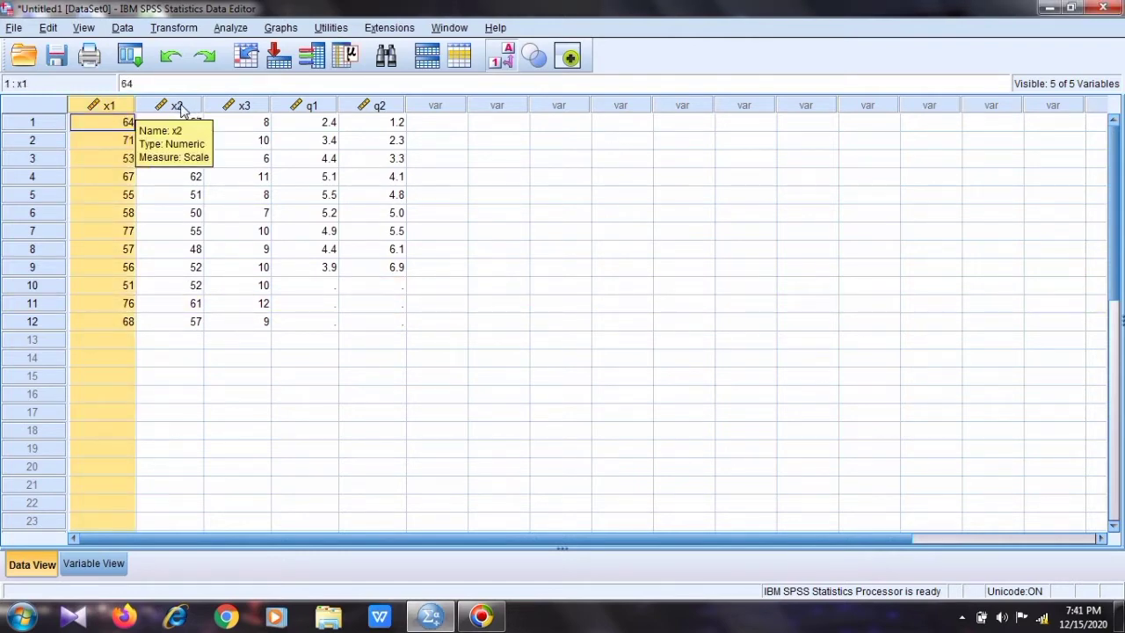
{"action": "left_click", "coordinate": [240, 108]}
{"action": "left_click", "coordinate": [192, 108]}
{"action": "left_click", "coordinate": [230, 107]}
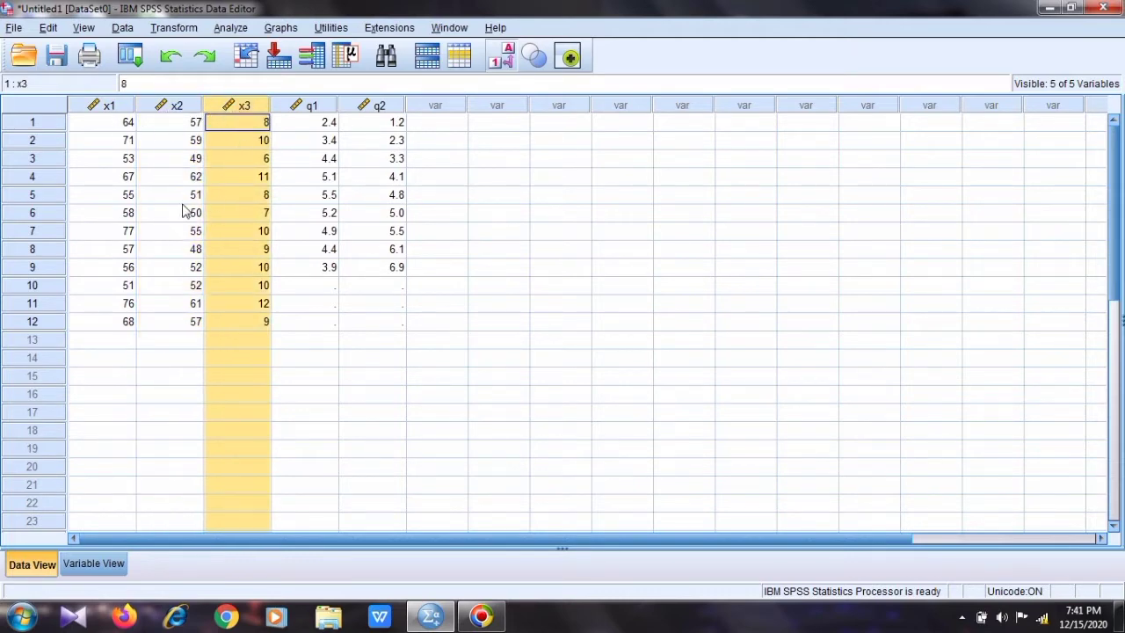
{"action": "left_click", "coordinate": [123, 159]}
{"action": "left_click", "coordinate": [160, 128]}
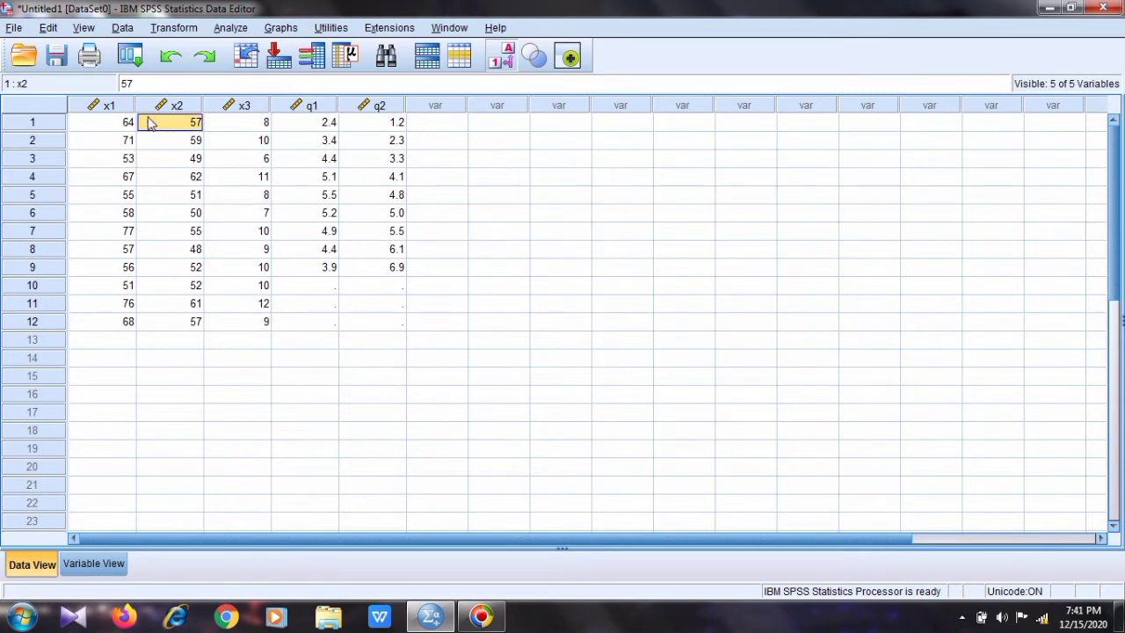
{"action": "left_click", "coordinate": [108, 106]}
{"action": "left_click", "coordinate": [166, 106]}
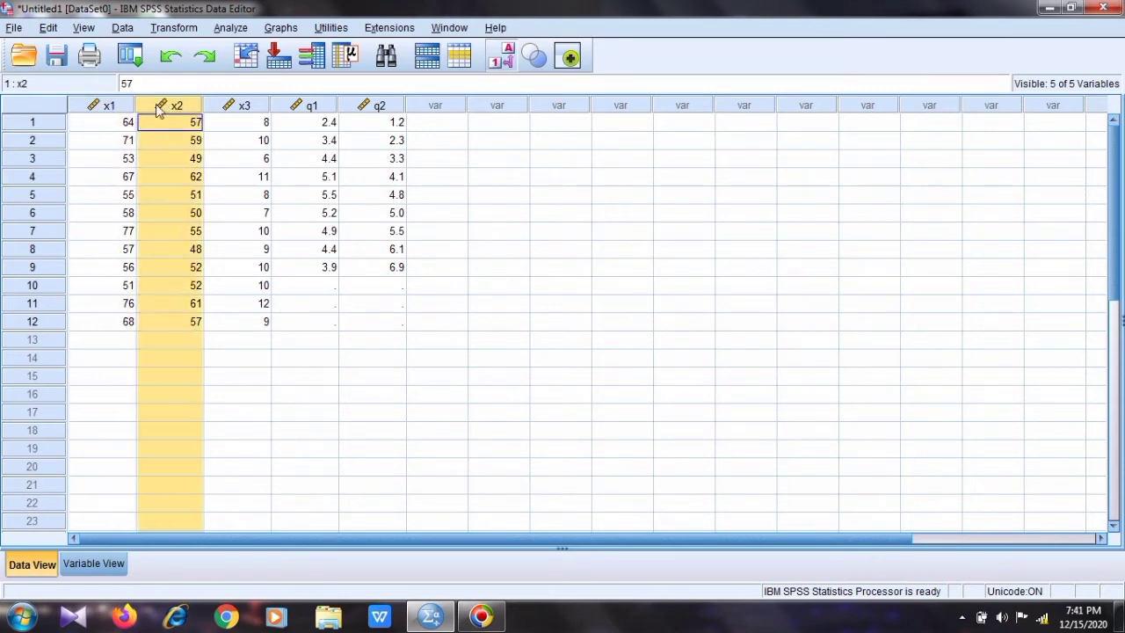
{"action": "left_click", "coordinate": [105, 109]}
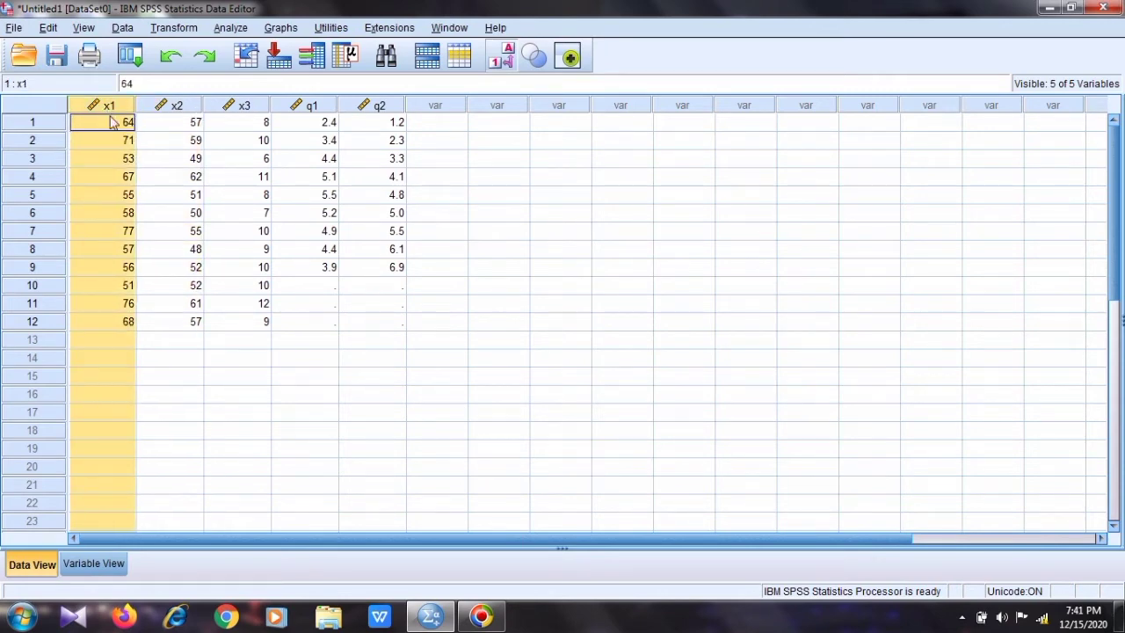
{"action": "left_click", "coordinate": [173, 109]}
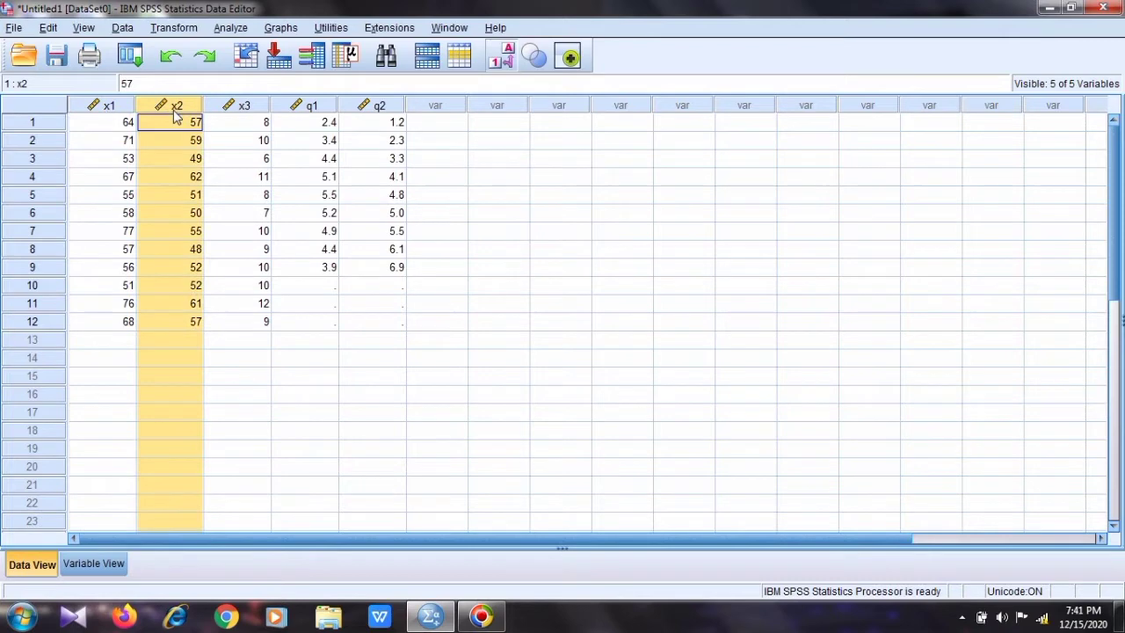
Set up a linear regression with x1 as the dependent variable and x2 as the independent variable
{"action": "left_click", "coordinate": [234, 27]}
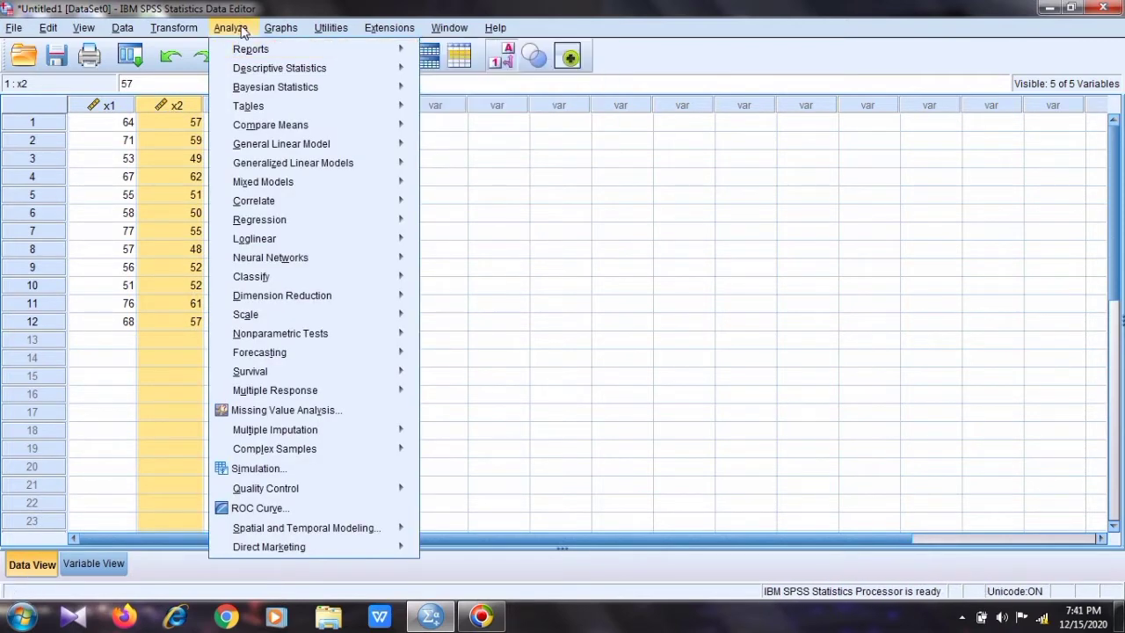
{"action": "mouse_move", "coordinate": [307, 228]}
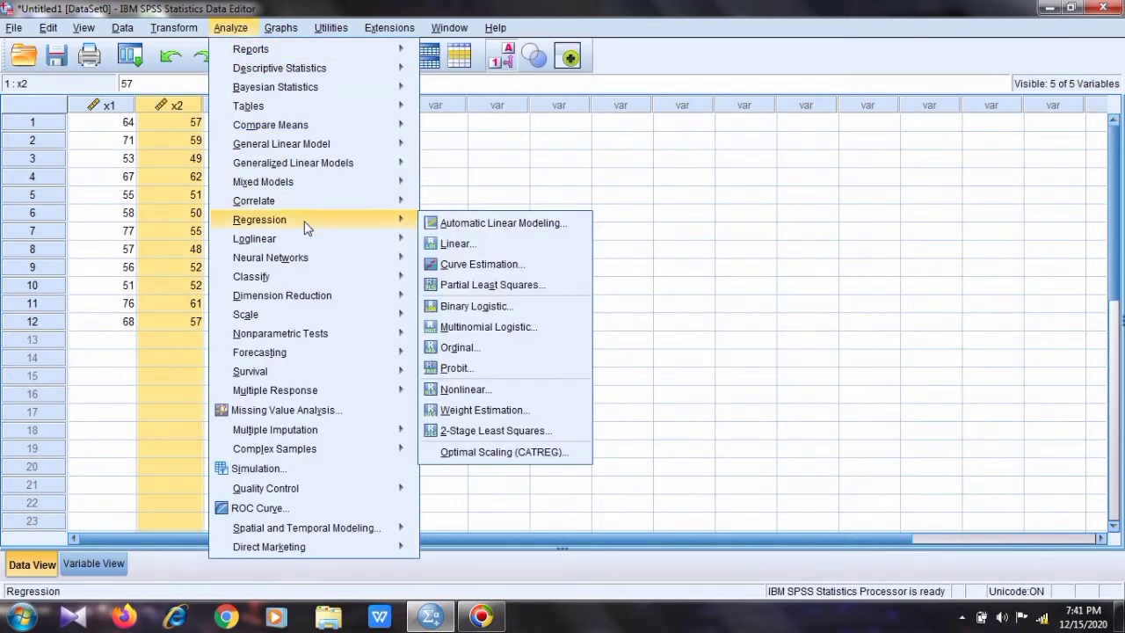
{"action": "left_click", "coordinate": [456, 244]}
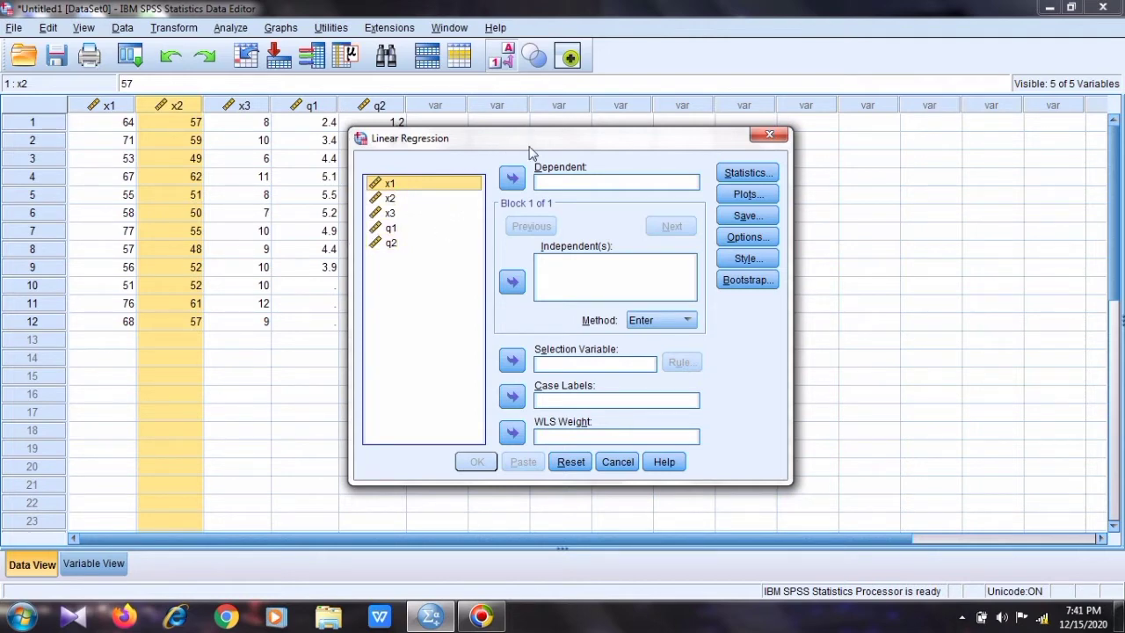
{"action": "left_click", "coordinate": [512, 179]}
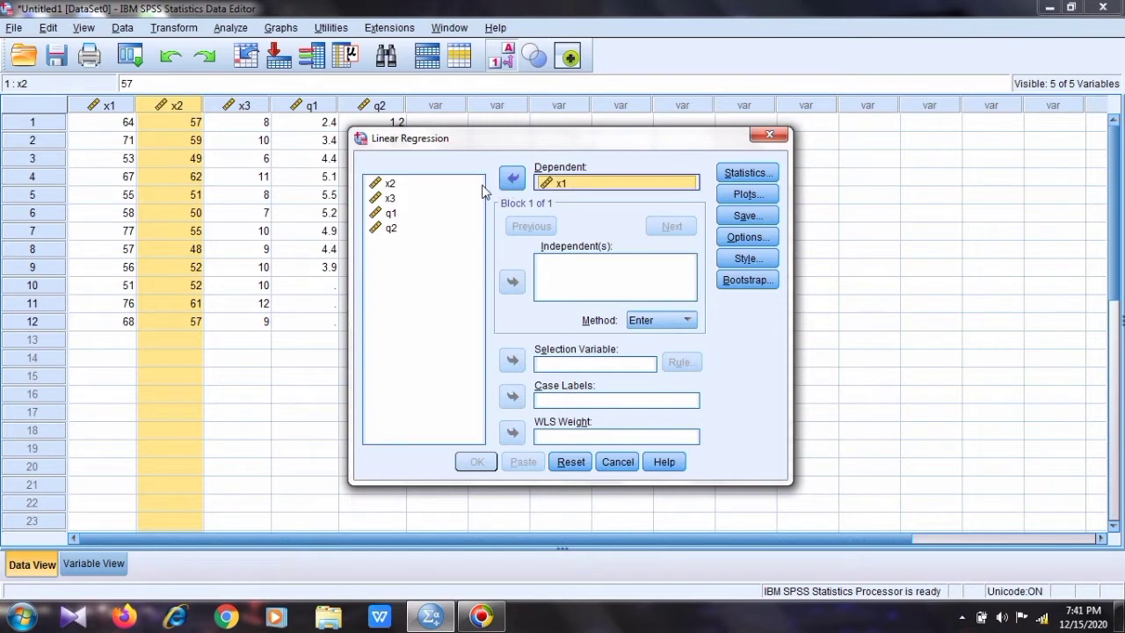
{"action": "left_click", "coordinate": [431, 187]}
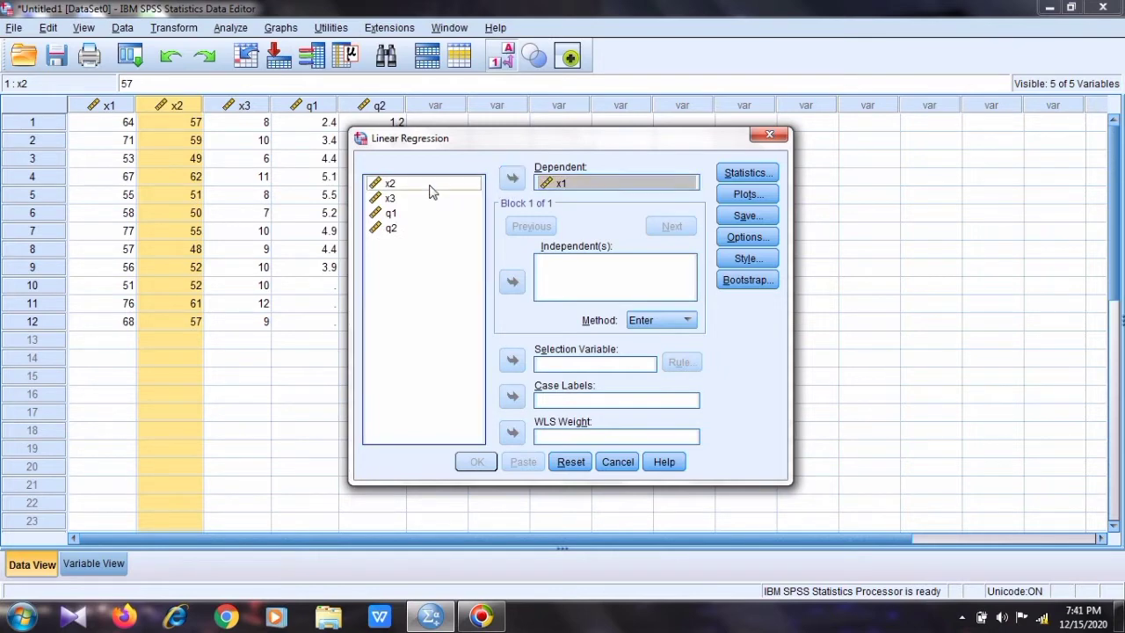
{"action": "left_click", "coordinate": [513, 282]}
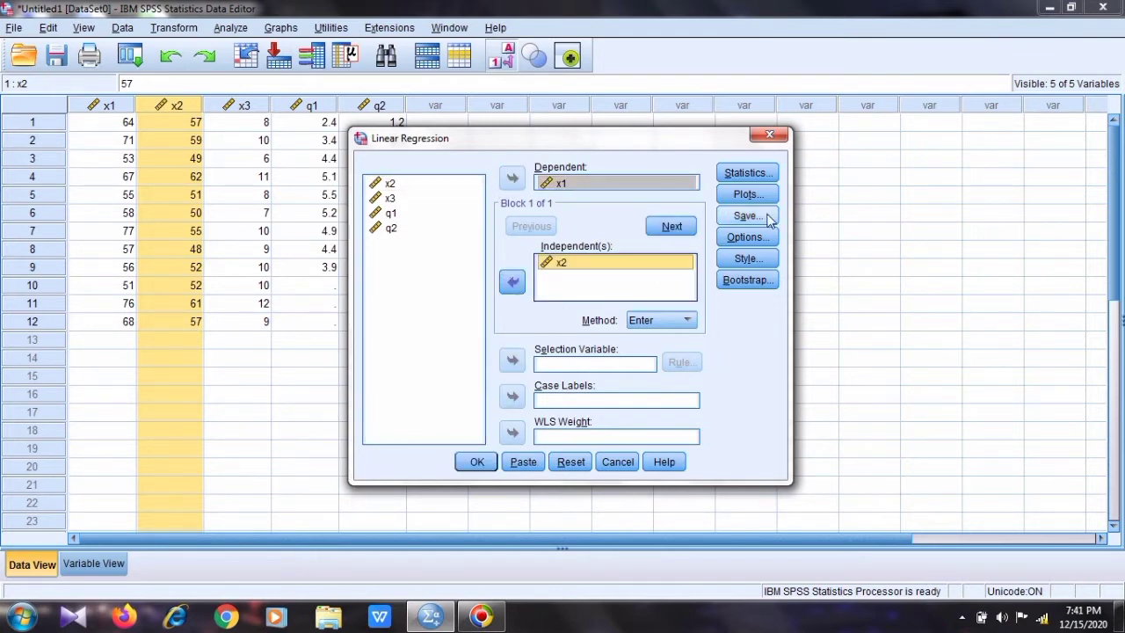
Add 95% confidence intervals and descriptives to the regression statistics
{"action": "left_click", "coordinate": [755, 175]}
{"action": "left_click", "coordinate": [446, 247]}
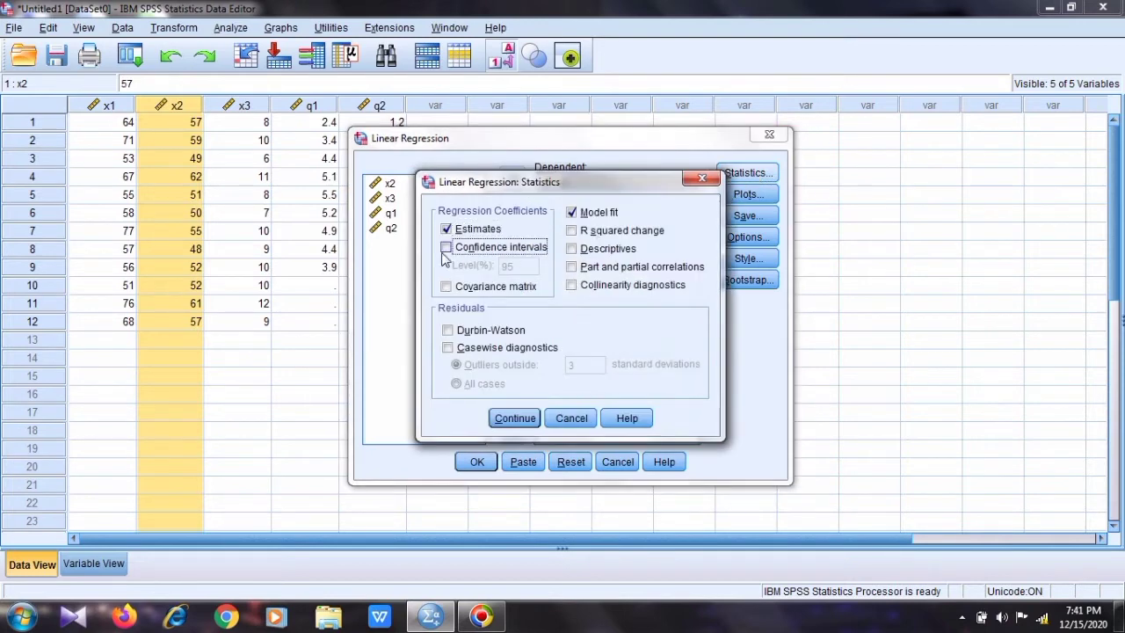
{"action": "left_click", "coordinate": [617, 249]}
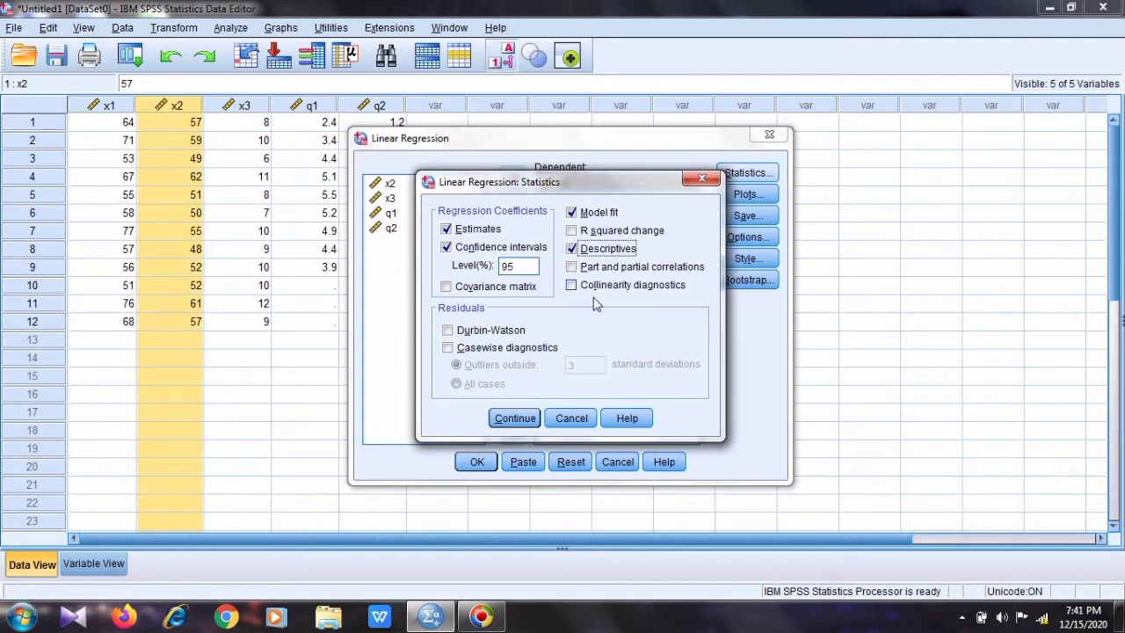
{"action": "left_click", "coordinate": [525, 420]}
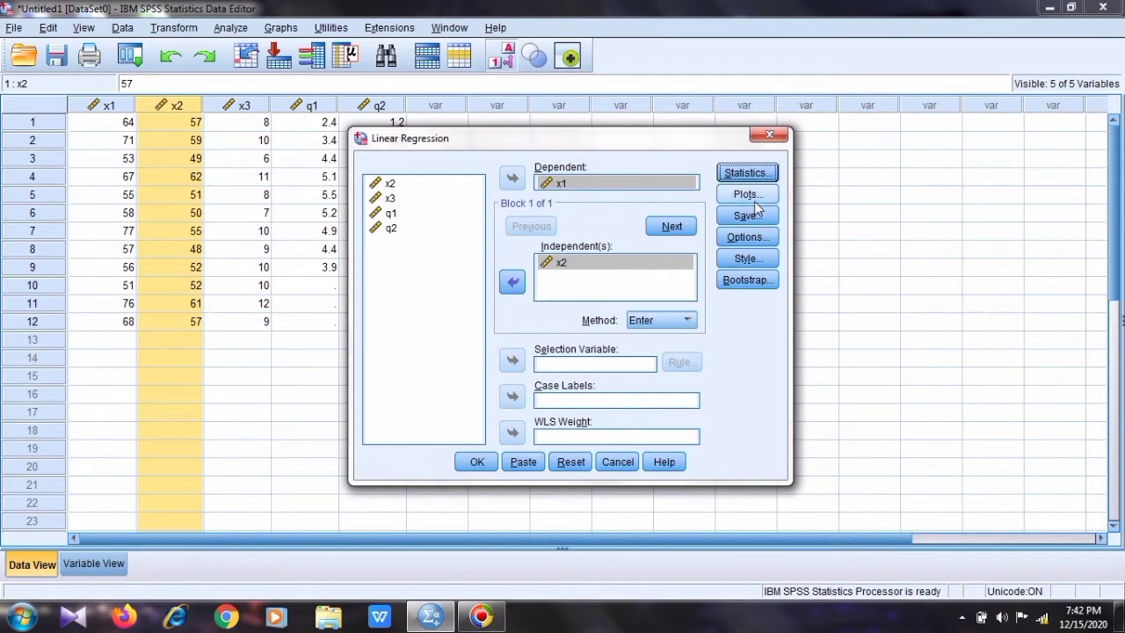
{"action": "left_click", "coordinate": [747, 258]}
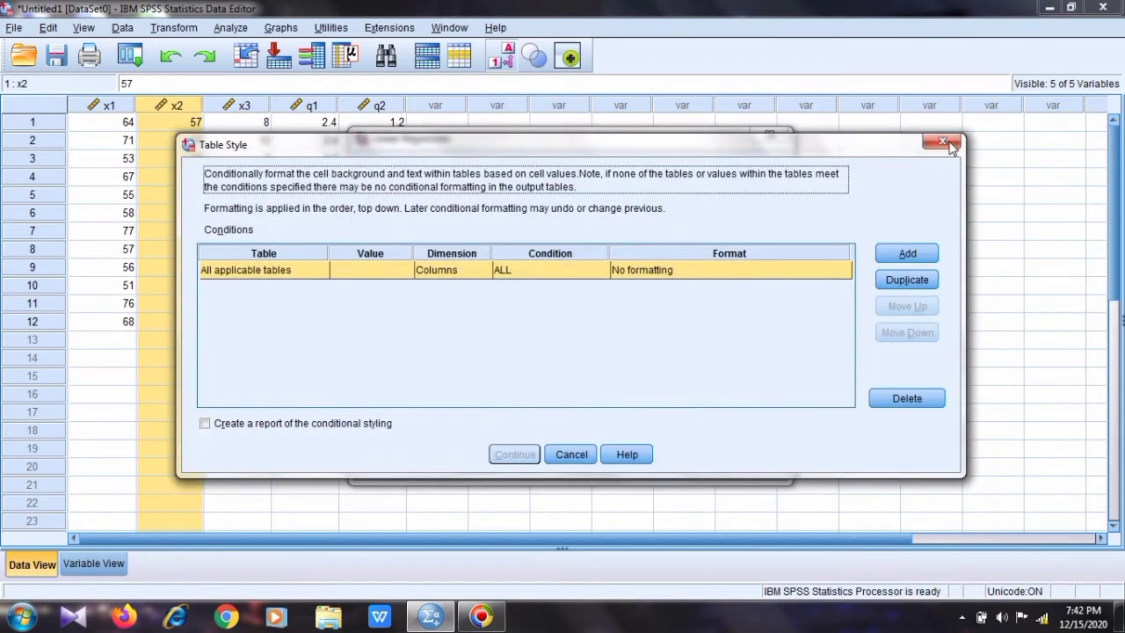
{"action": "left_click", "coordinate": [941, 142]}
{"action": "left_click", "coordinate": [746, 238]}
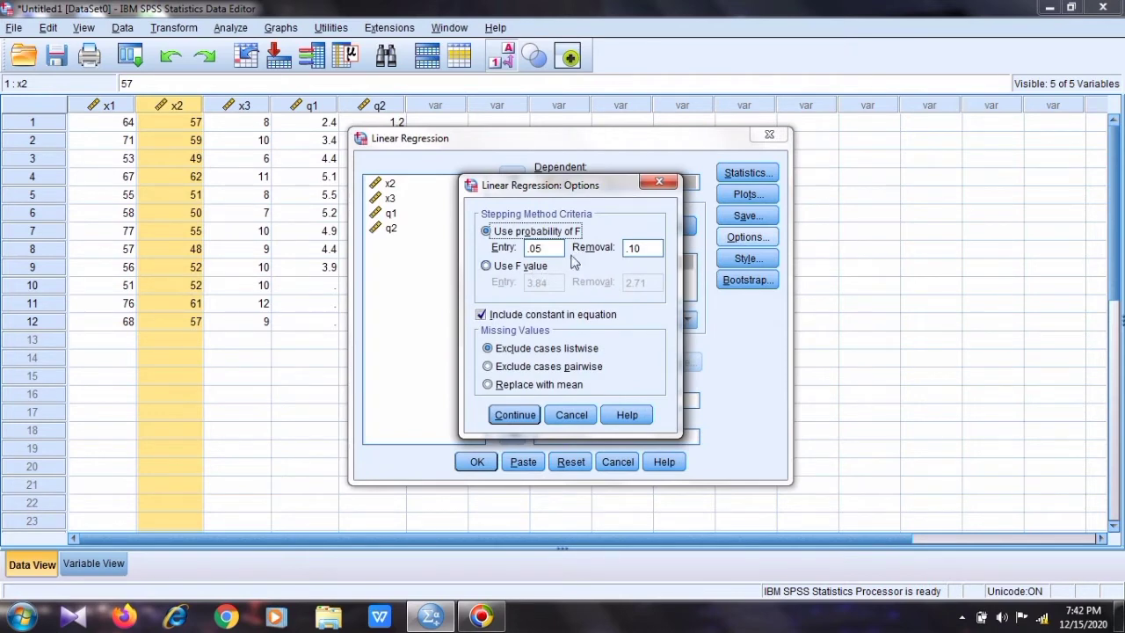
{"action": "left_click", "coordinate": [659, 181]}
Request a residual scatterplot with *ZRESID on Y and *ZPRED on X, plus a histogram and normal probability plot
{"action": "left_click", "coordinate": [743, 194]}
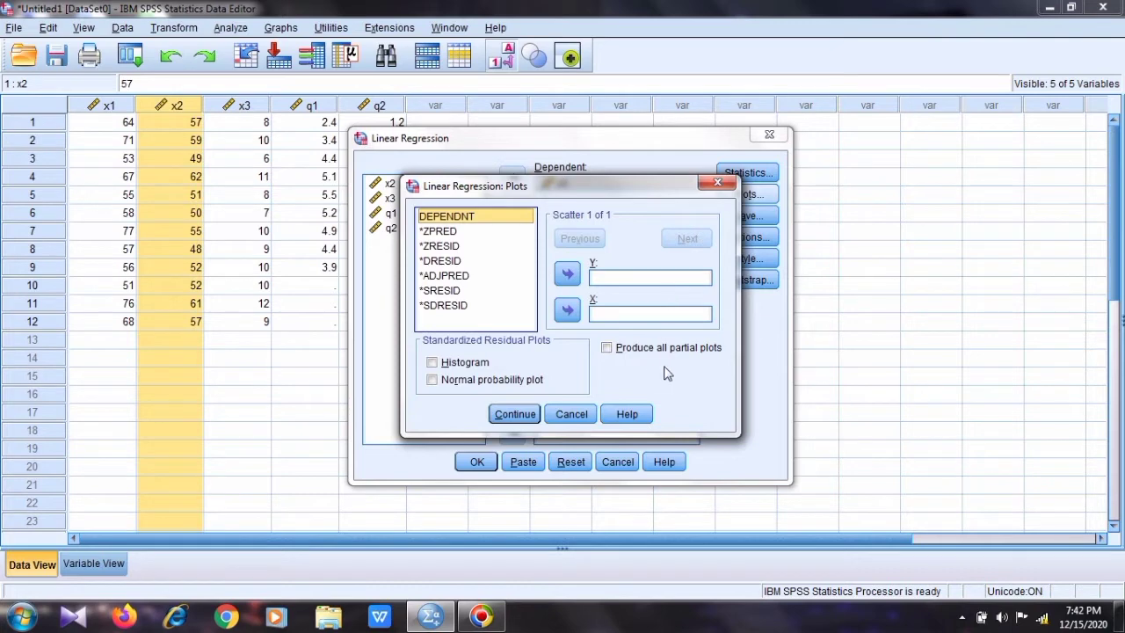
{"action": "left_click", "coordinate": [437, 231]}
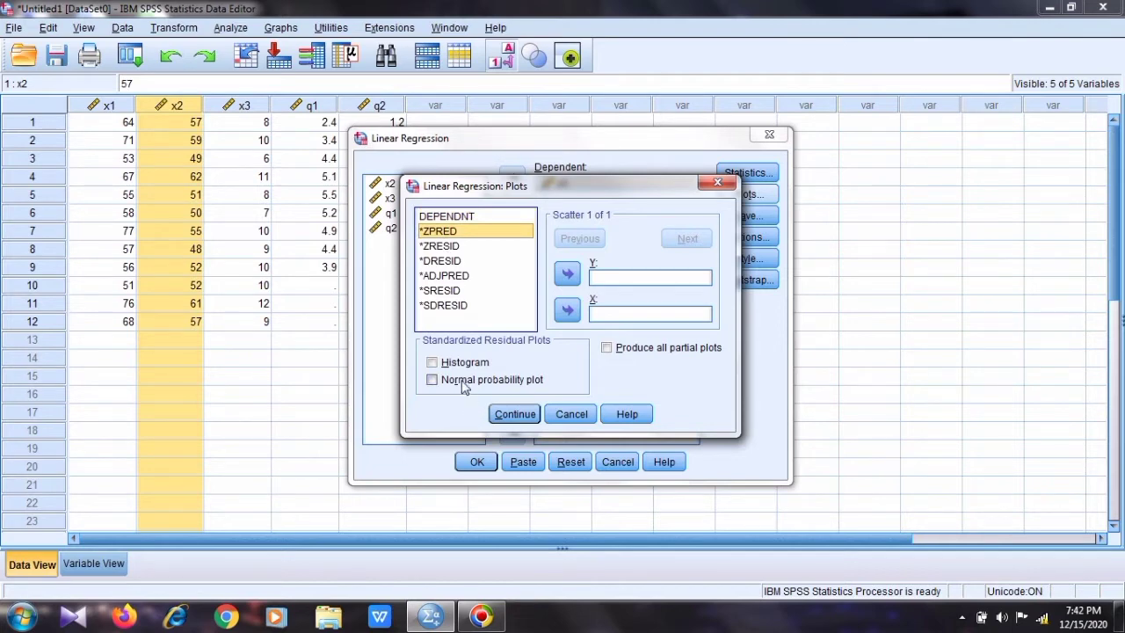
{"action": "left_click", "coordinate": [434, 247]}
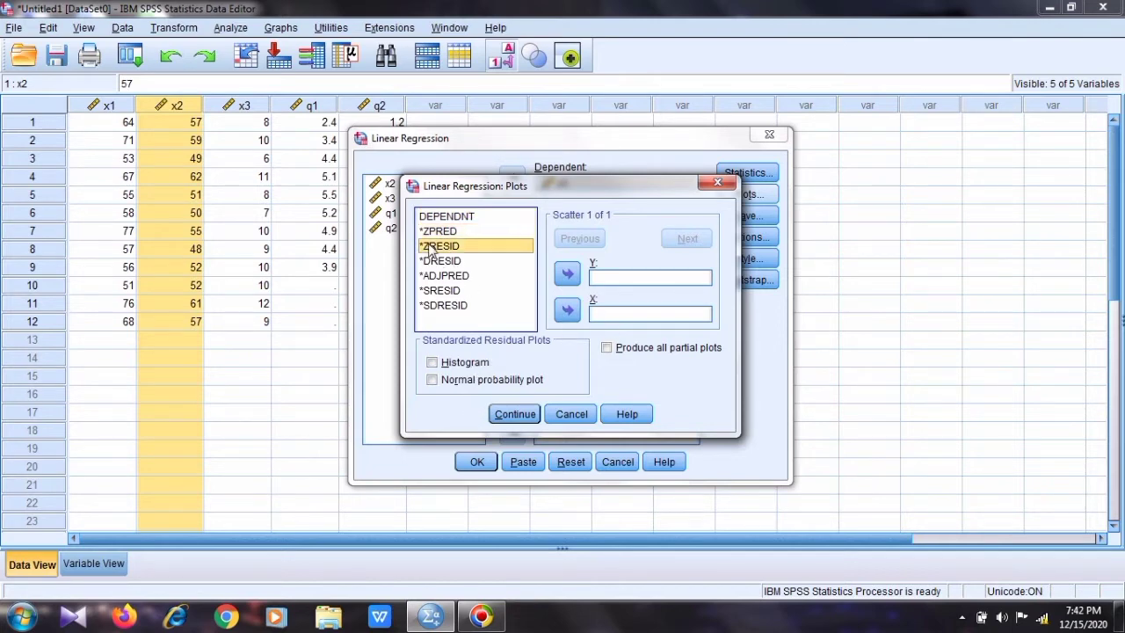
{"action": "left_click", "coordinate": [566, 276]}
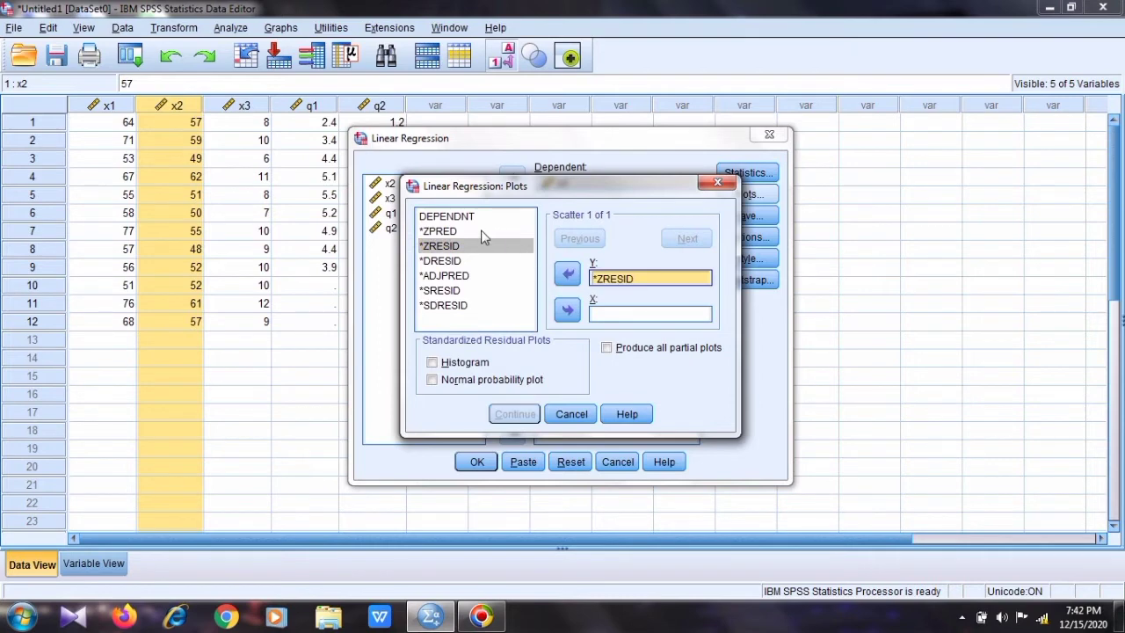
{"action": "left_click", "coordinate": [438, 231]}
{"action": "left_click", "coordinate": [566, 309]}
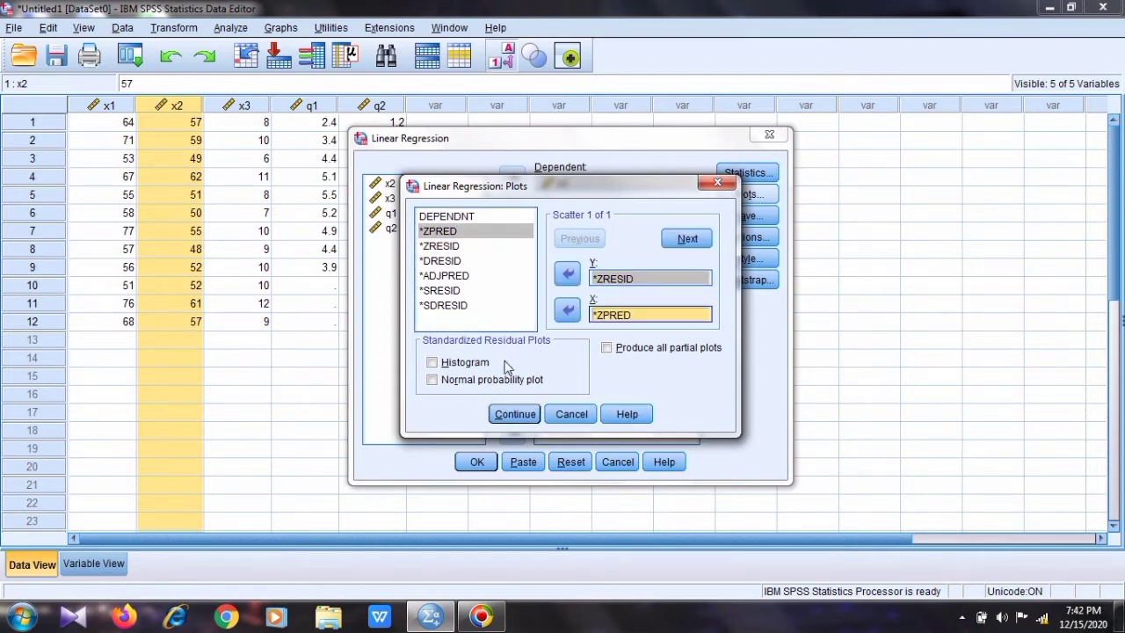
{"action": "left_click", "coordinate": [459, 362]}
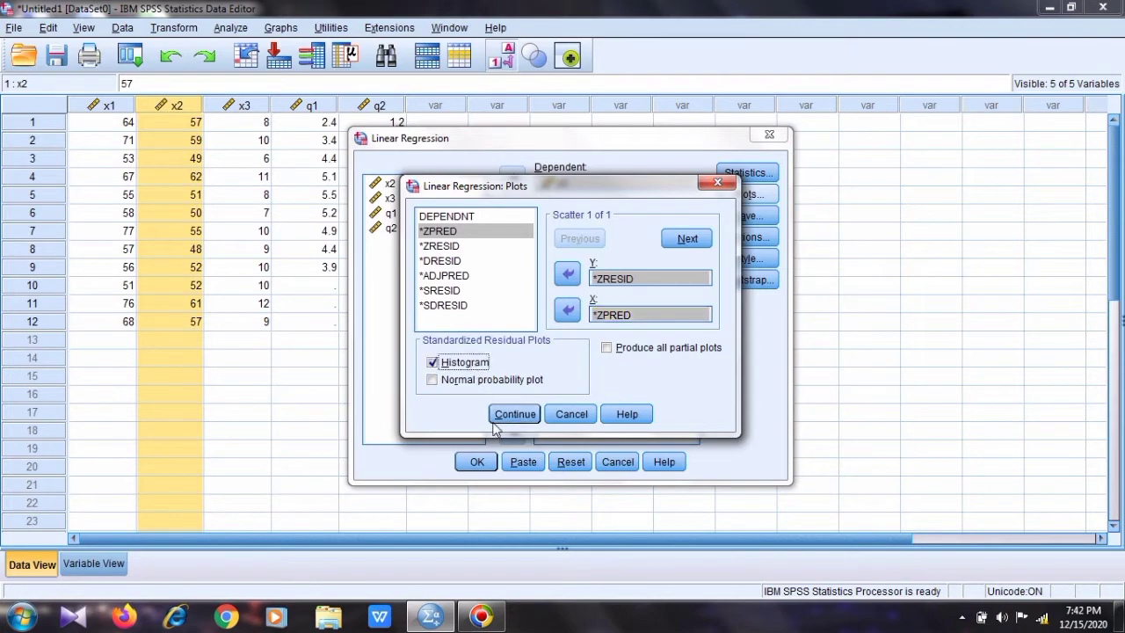
{"action": "left_click", "coordinate": [439, 380]}
{"action": "left_click", "coordinate": [516, 414]}
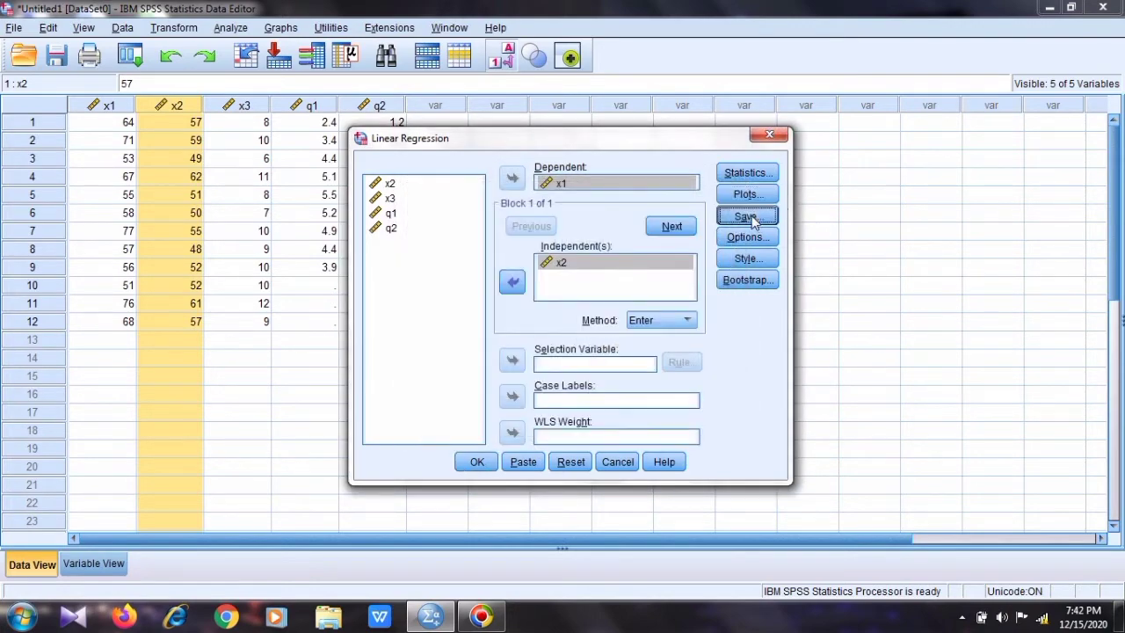
{"action": "left_click", "coordinate": [748, 215]}
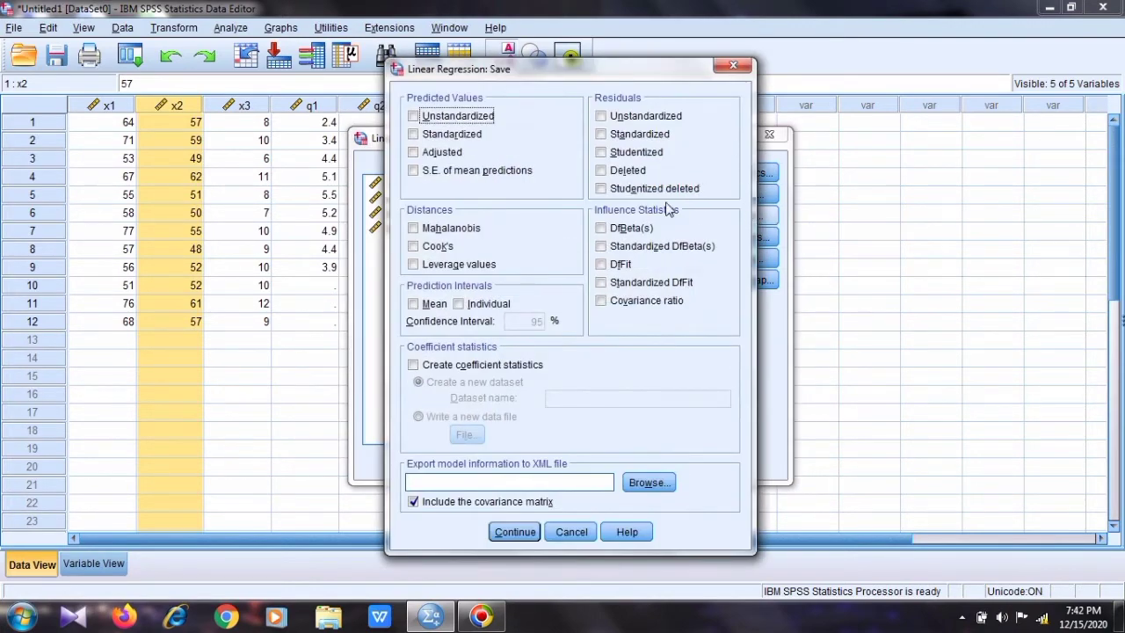
{"action": "left_click", "coordinate": [732, 65]}
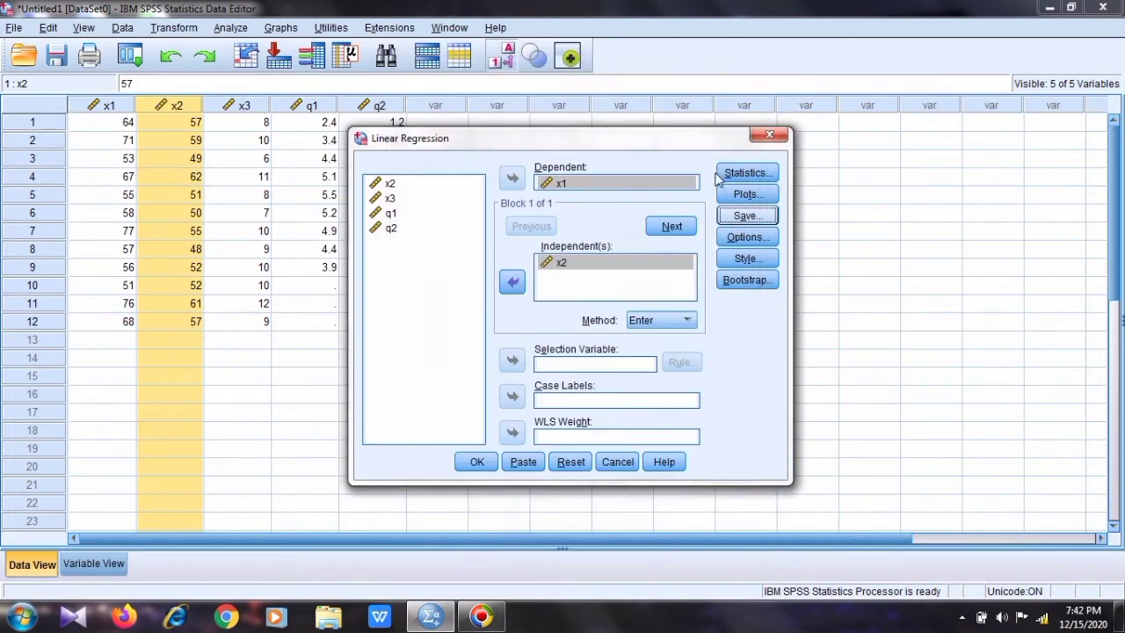
{"action": "left_click", "coordinate": [741, 241]}
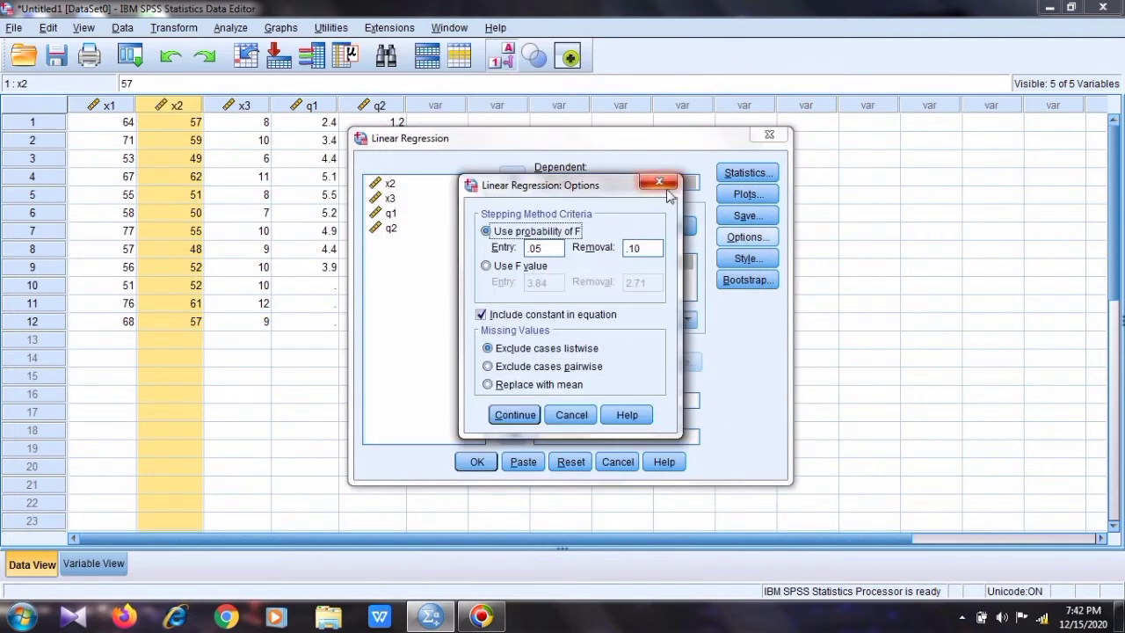
{"action": "left_click", "coordinate": [668, 184]}
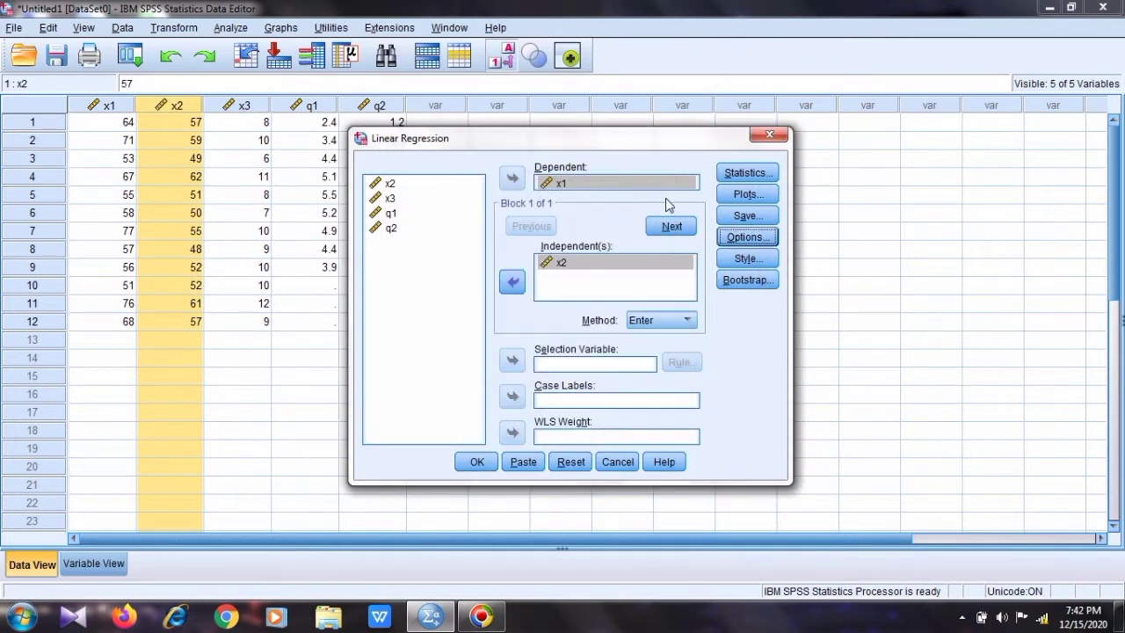
Run the linear regression and review the residual charts, correlations and model summary in the output
{"action": "left_click", "coordinate": [475, 462]}
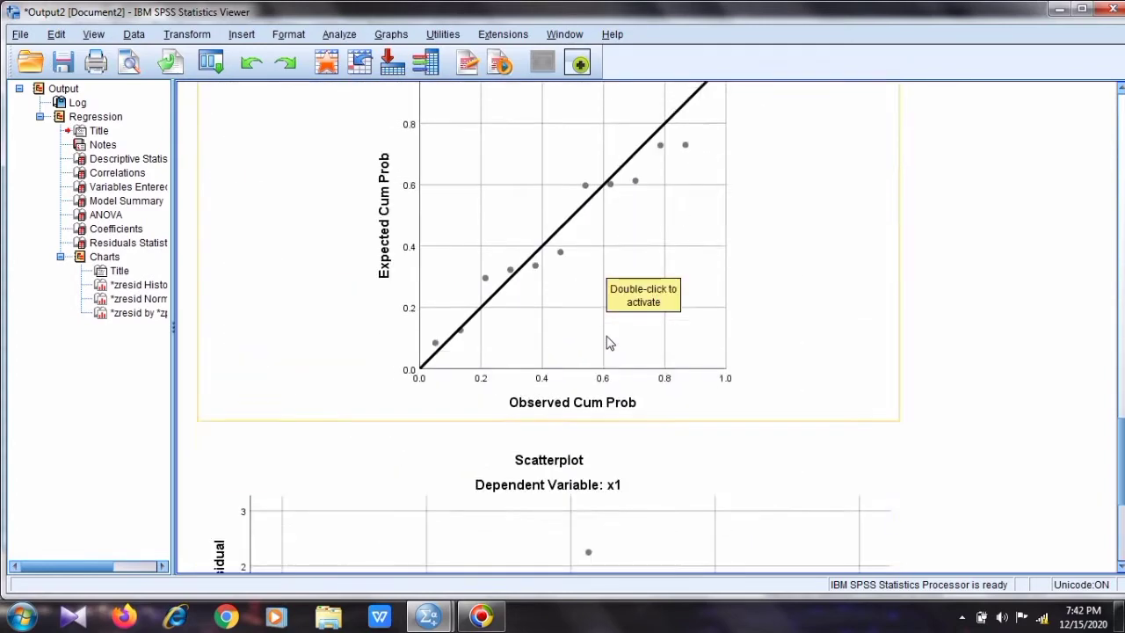
{"action": "scroll", "coordinate": [608, 342], "scroll_direction": "up", "scroll_amount": 10}
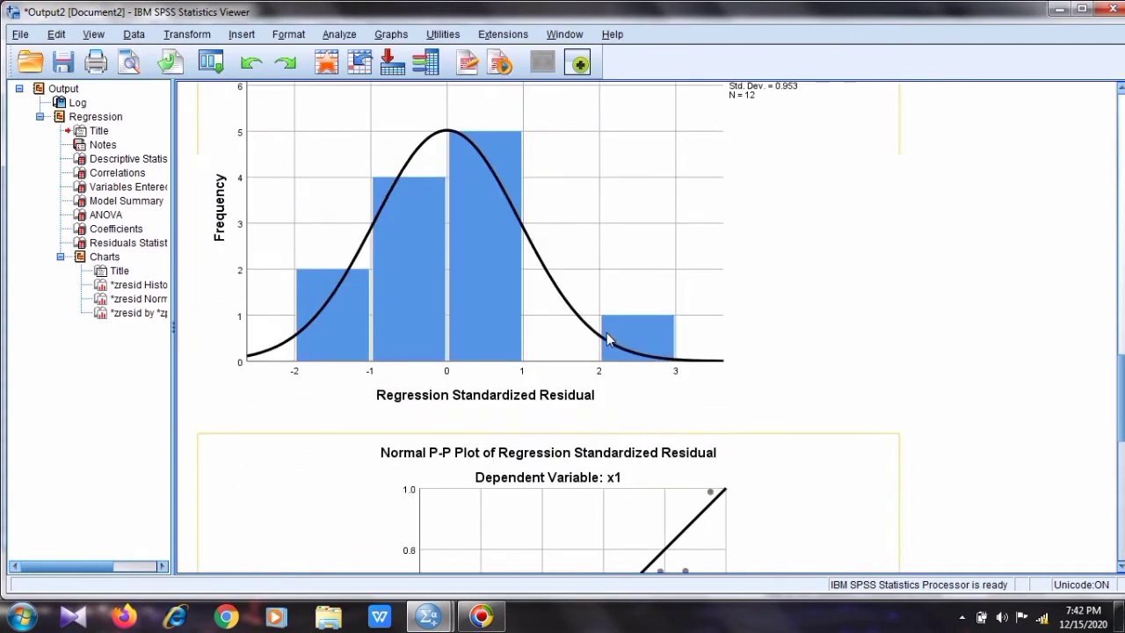
{"action": "scroll", "coordinate": [606, 324], "scroll_direction": "down", "scroll_amount": 5}
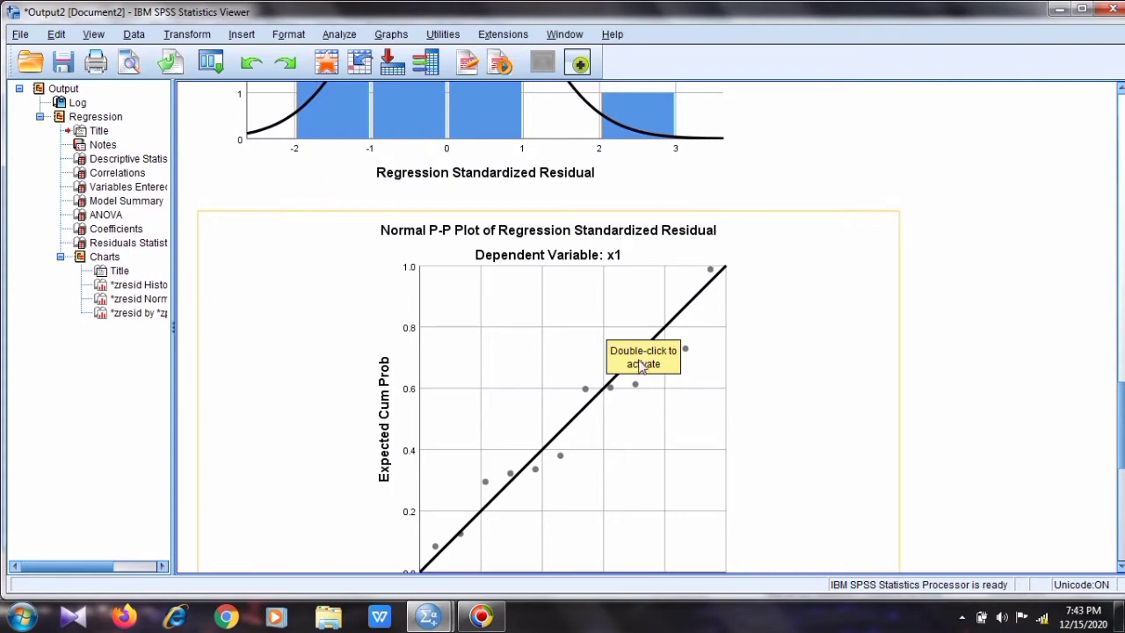
{"action": "scroll", "coordinate": [729, 323], "scroll_direction": "up", "scroll_amount": 8}
{"action": "scroll", "coordinate": [729, 324], "scroll_direction": "down", "scroll_amount": 8}
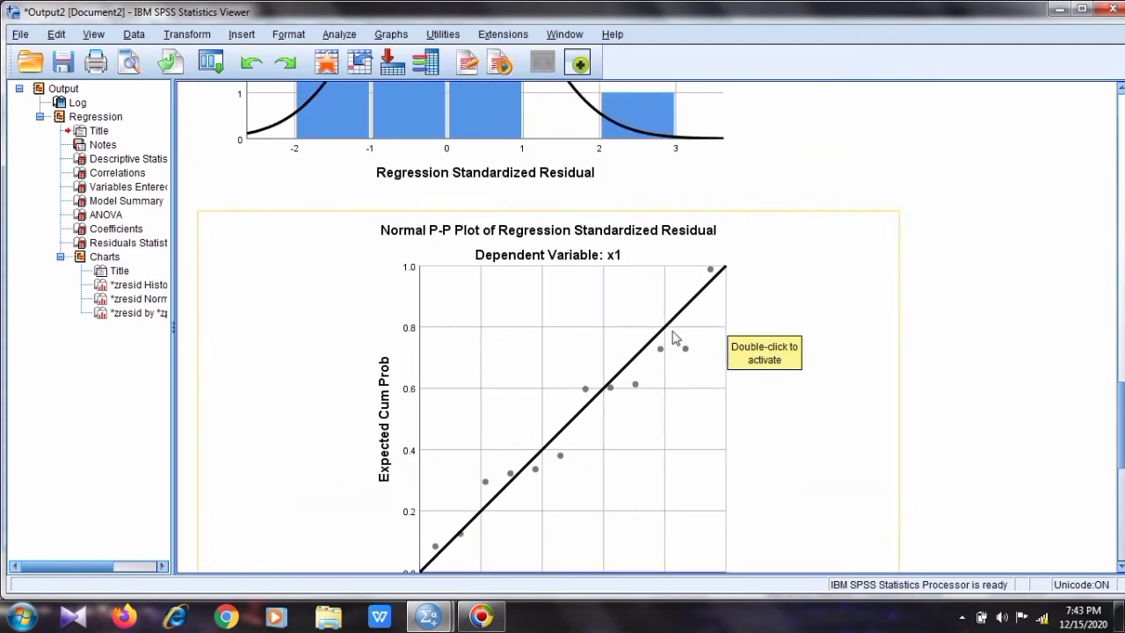
{"action": "scroll", "coordinate": [716, 321], "scroll_direction": "up", "scroll_amount": 10}
{"action": "scroll", "coordinate": [716, 321], "scroll_direction": "up", "scroll_amount": 15}
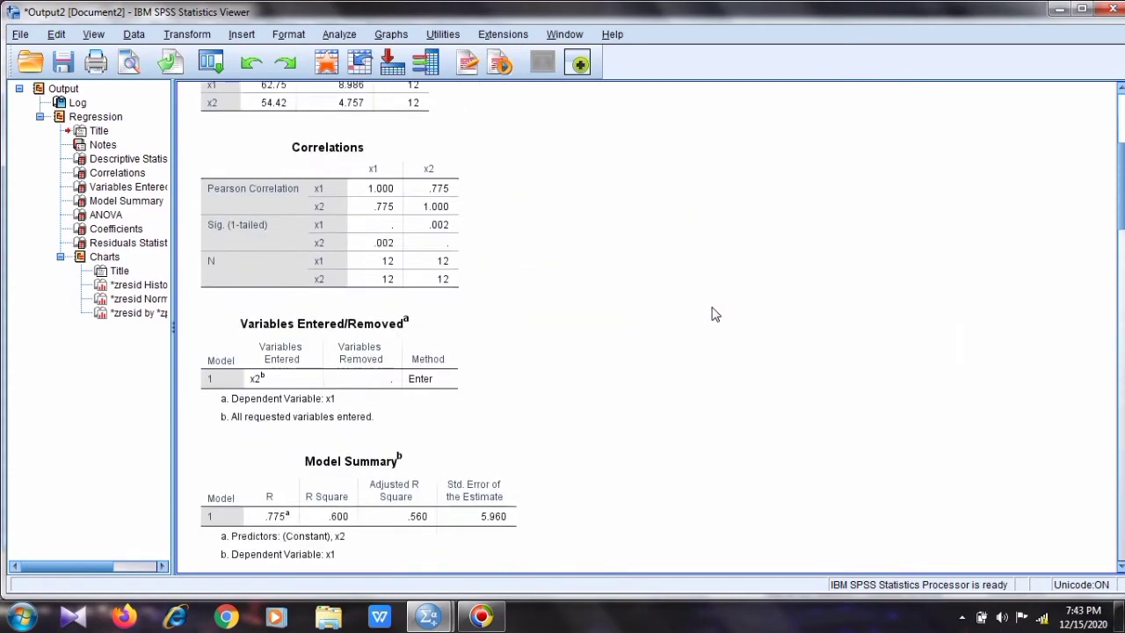
Examine the descriptive statistics, correlations and model summary of the regression of x1 on x2
{"action": "scroll", "coordinate": [715, 318], "scroll_direction": "down", "scroll_amount": 10}
{"action": "scroll", "coordinate": [714, 312], "scroll_direction": "up", "scroll_amount": 15}
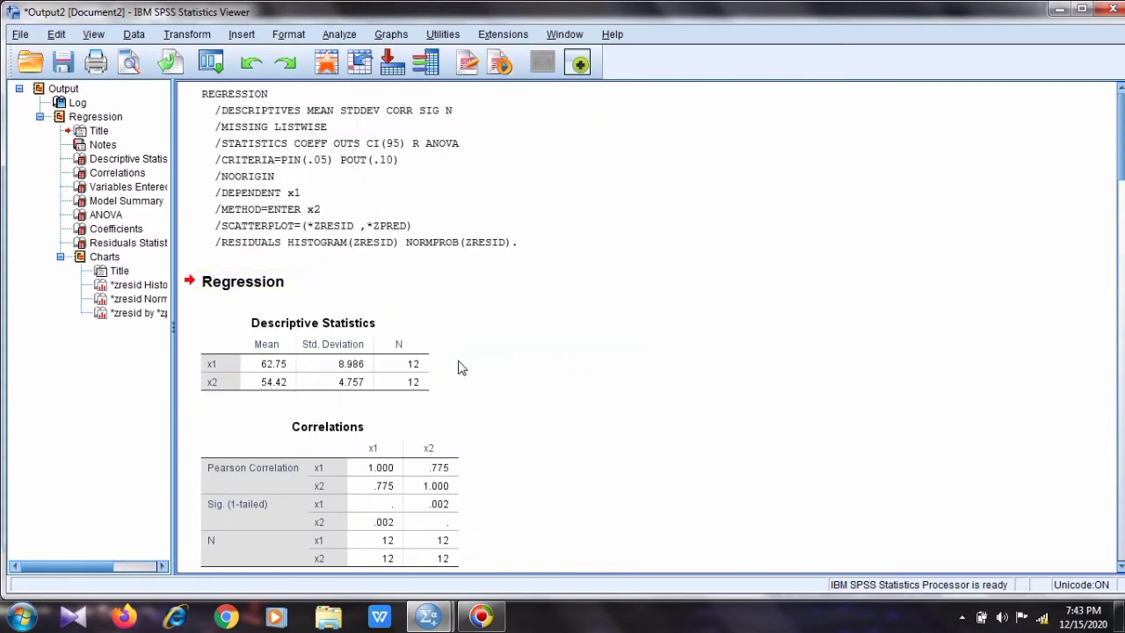
{"action": "scroll", "coordinate": [430, 342], "scroll_direction": "down", "scroll_amount": 2}
{"action": "scroll", "coordinate": [347, 360], "scroll_direction": "down", "scroll_amount": 3}
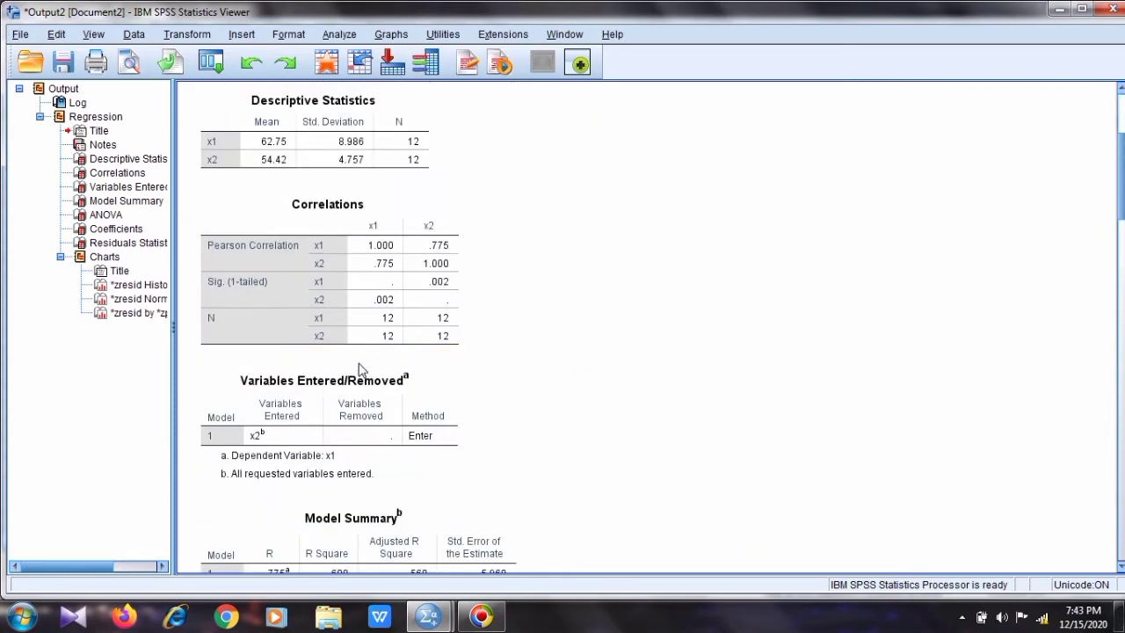
{"action": "scroll", "coordinate": [454, 369], "scroll_direction": "down", "scroll_amount": 5}
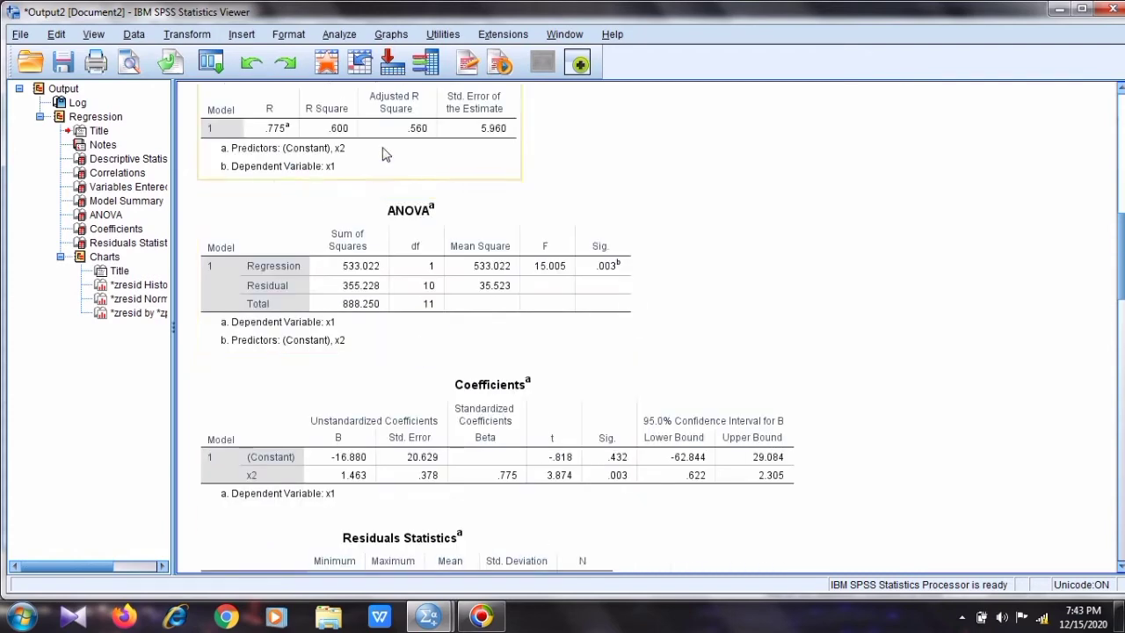
{"action": "scroll", "coordinate": [387, 153], "scroll_direction": "up", "scroll_amount": 3}
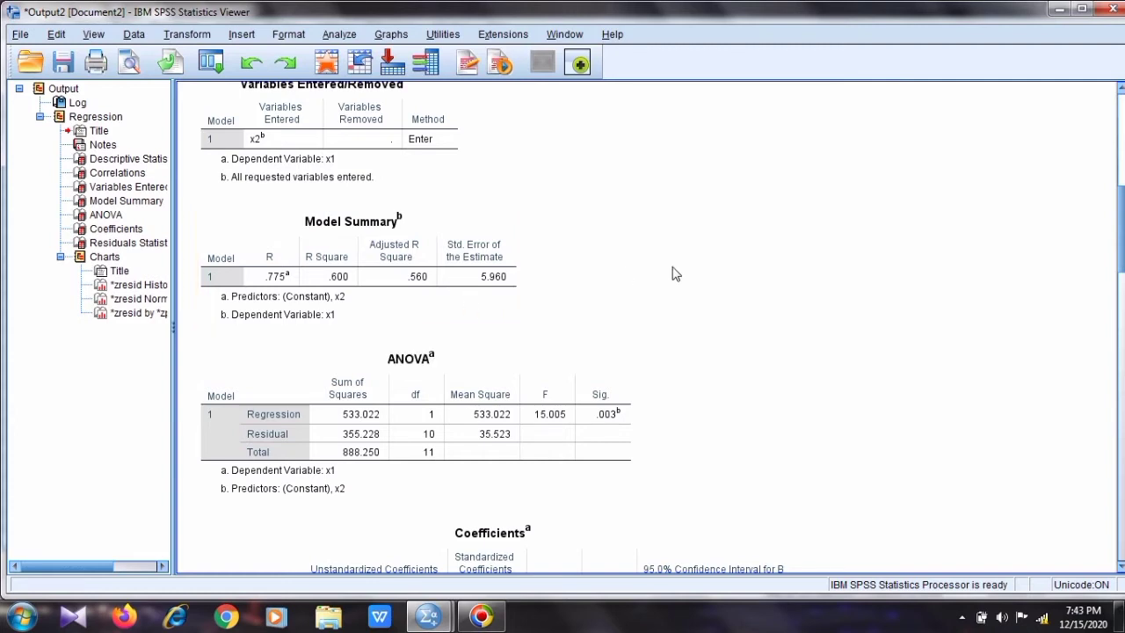
{"action": "scroll", "coordinate": [687, 271], "scroll_direction": "down", "scroll_amount": 3}
{"action": "scroll", "coordinate": [479, 252], "scroll_direction": "up", "scroll_amount": 3}
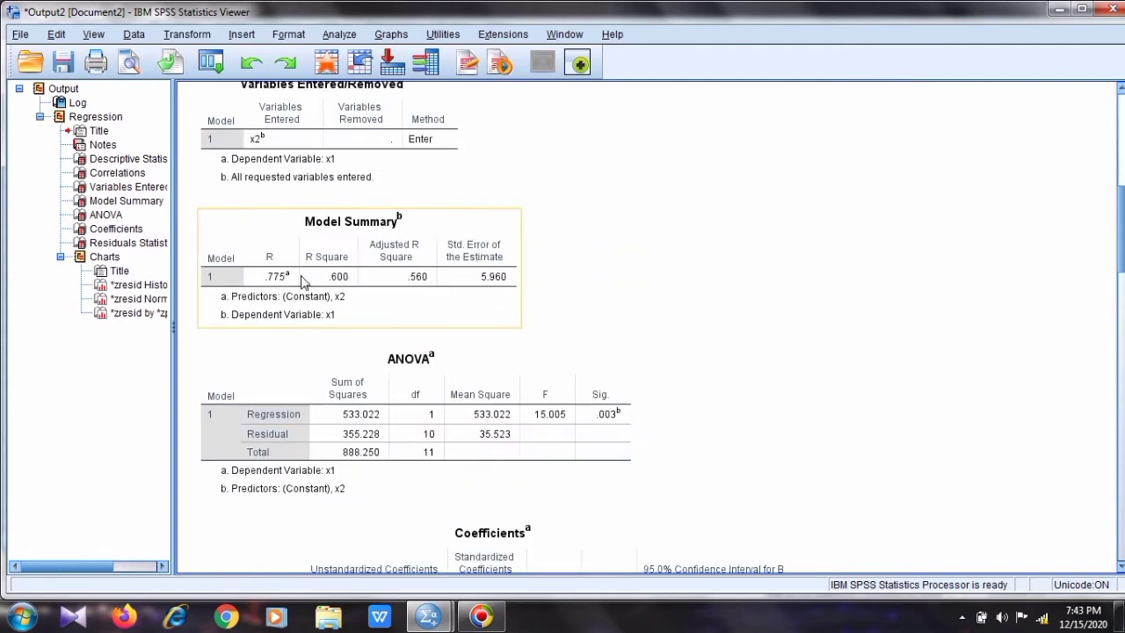
Examine the ANOVA significance and the coefficients with their confidence intervals for the x2 model, dismissing the Windows color scheme prompt
{"action": "scroll", "coordinate": [502, 326], "scroll_direction": "down", "scroll_amount": 3}
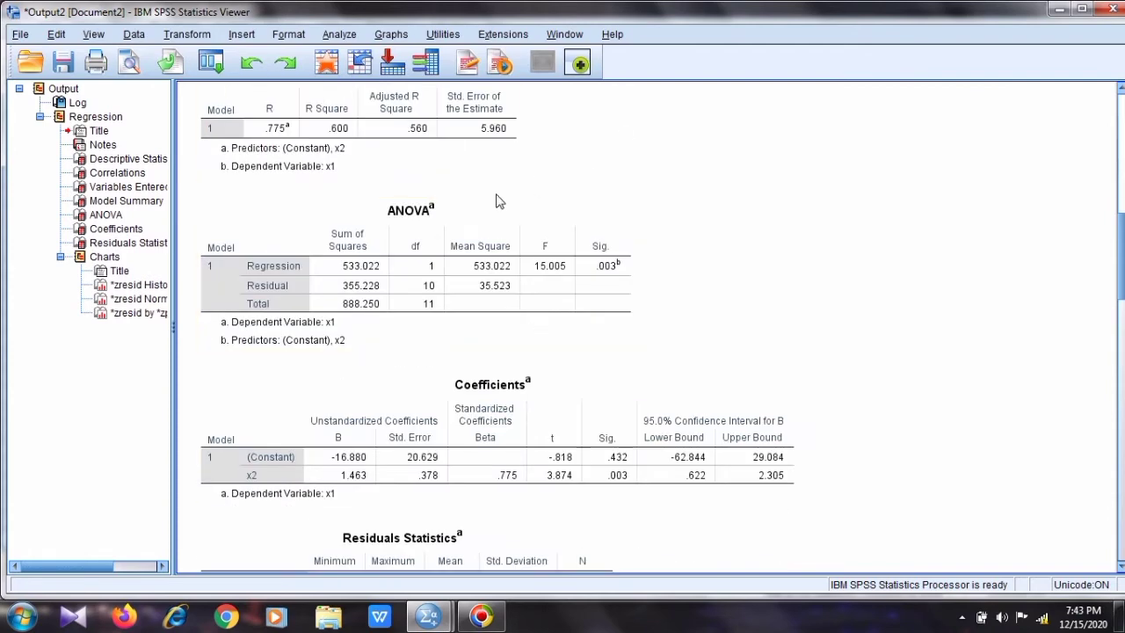
{"action": "scroll", "coordinate": [673, 334], "scroll_direction": "down", "scroll_amount": 2}
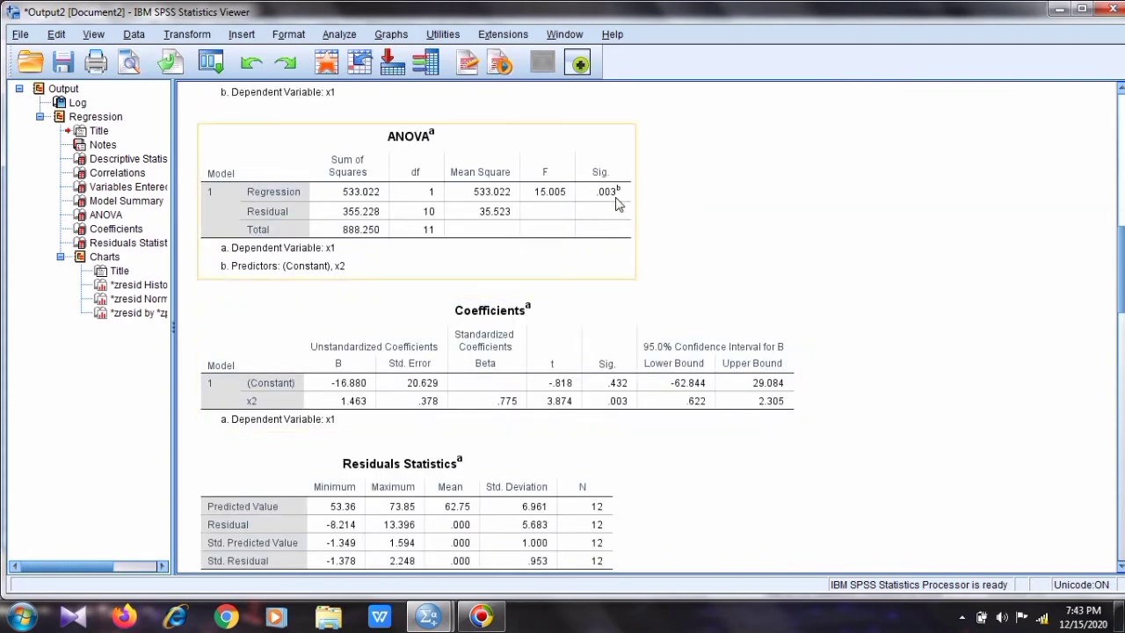
{"action": "scroll", "coordinate": [672, 256], "scroll_direction": "down", "scroll_amount": 2}
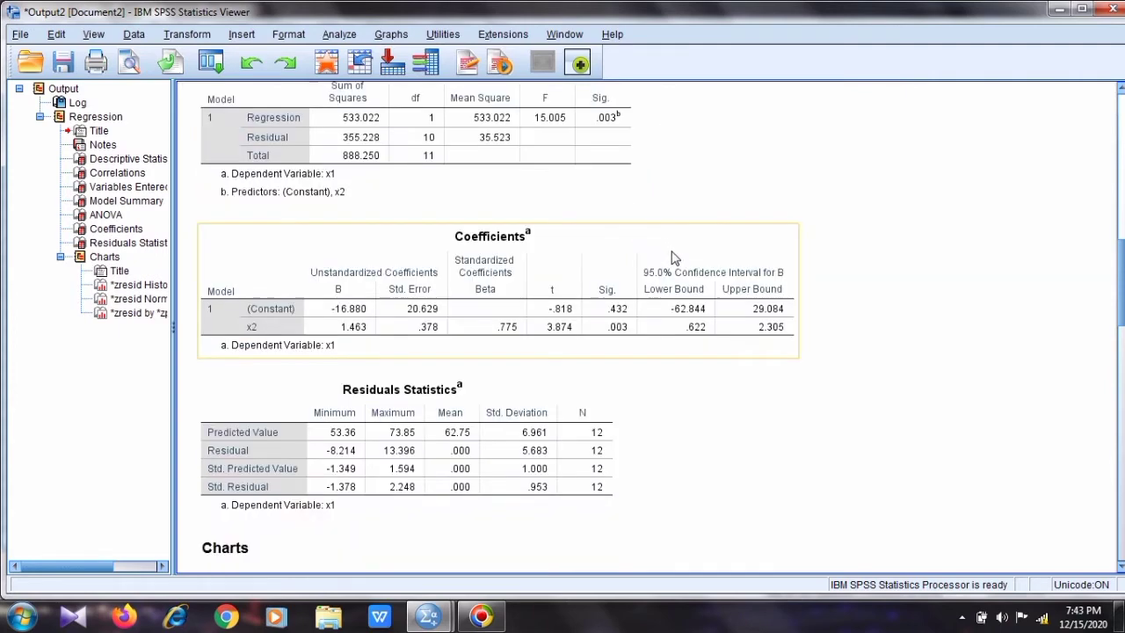
{"action": "scroll", "coordinate": [434, 347], "scroll_direction": "down", "scroll_amount": 2}
{"action": "scroll", "coordinate": [437, 341], "scroll_direction": "up", "scroll_amount": 1}
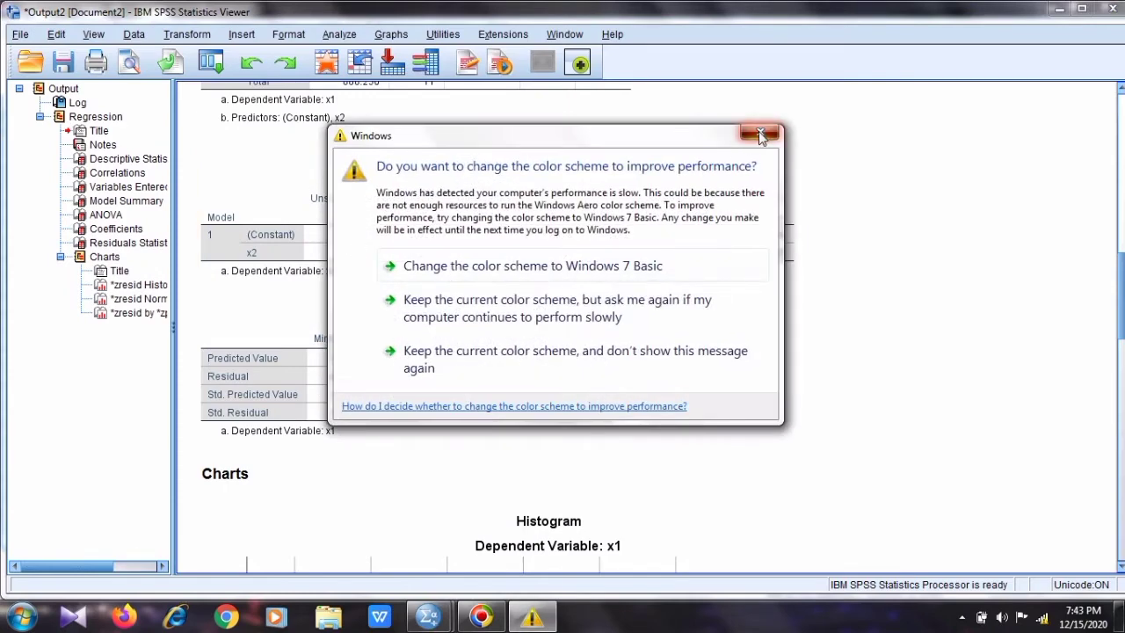
{"action": "left_click", "coordinate": [759, 132]}
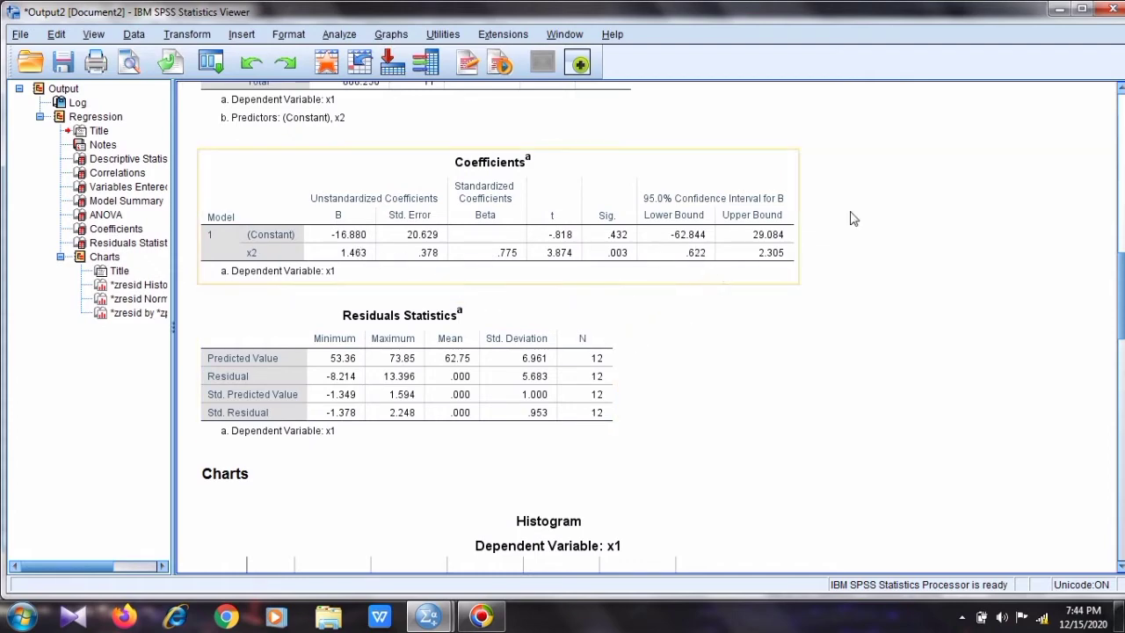
Return to the dataset, add x3 as a second independent variable beside x2 and run the linear regression on x1
{"action": "left_click", "coordinate": [1060, 9]}
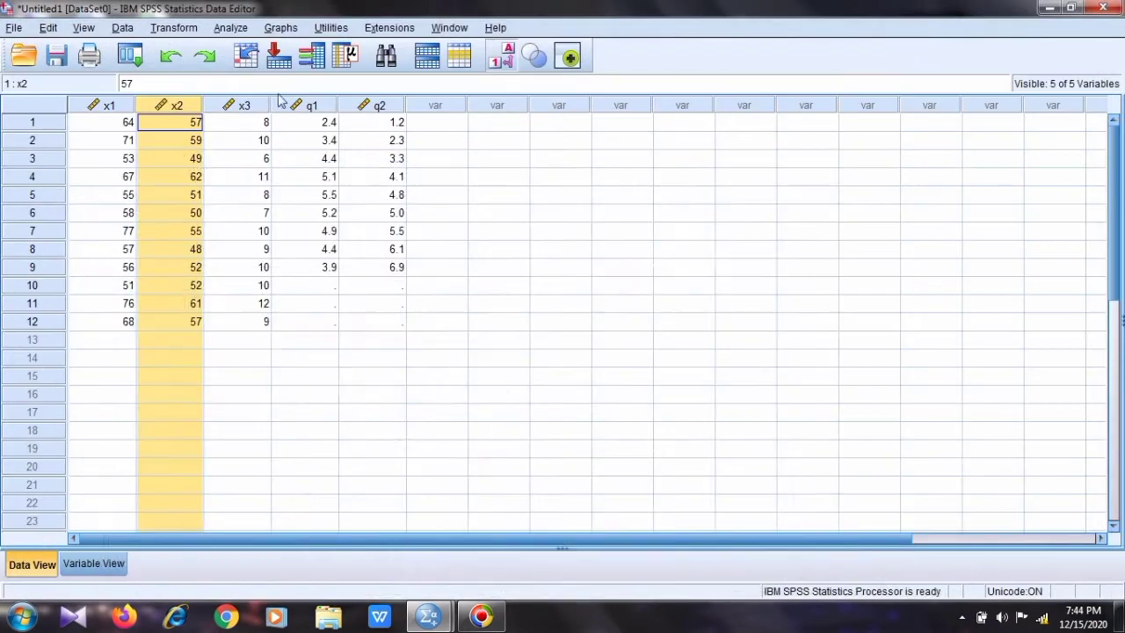
{"action": "left_click", "coordinate": [232, 27]}
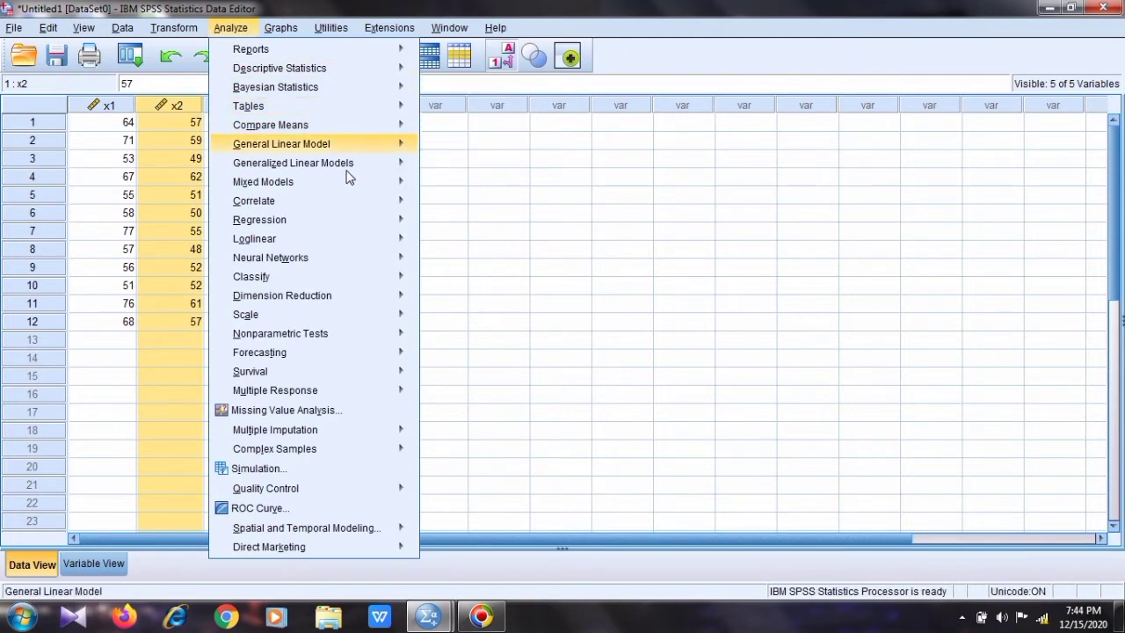
{"action": "mouse_move", "coordinate": [336, 224]}
{"action": "left_click", "coordinate": [509, 247]}
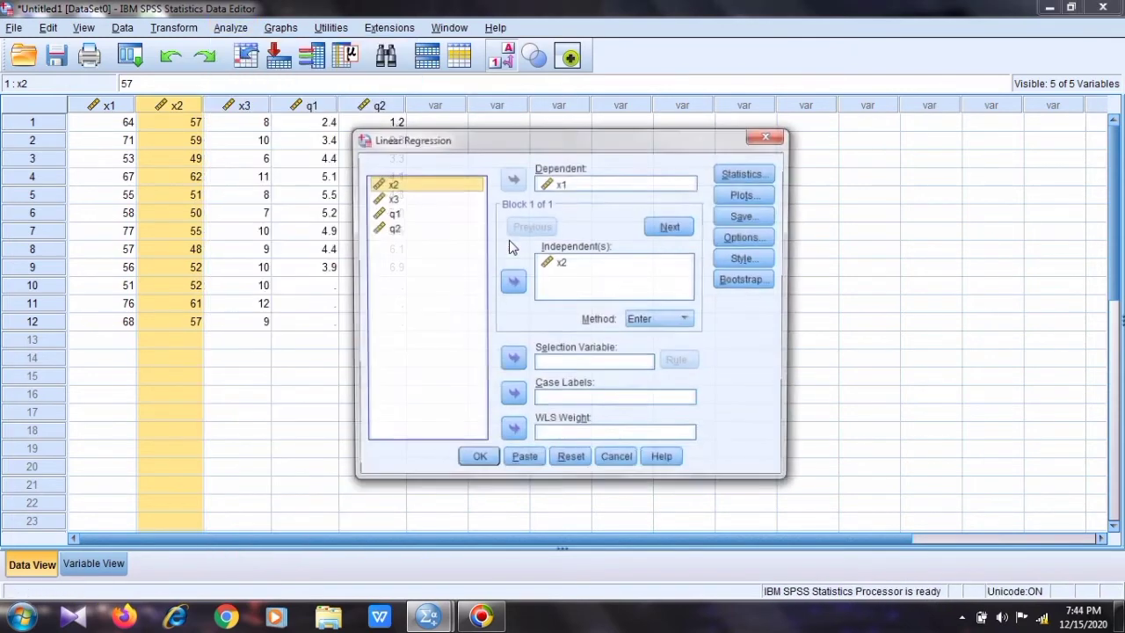
{"action": "left_click", "coordinate": [424, 198]}
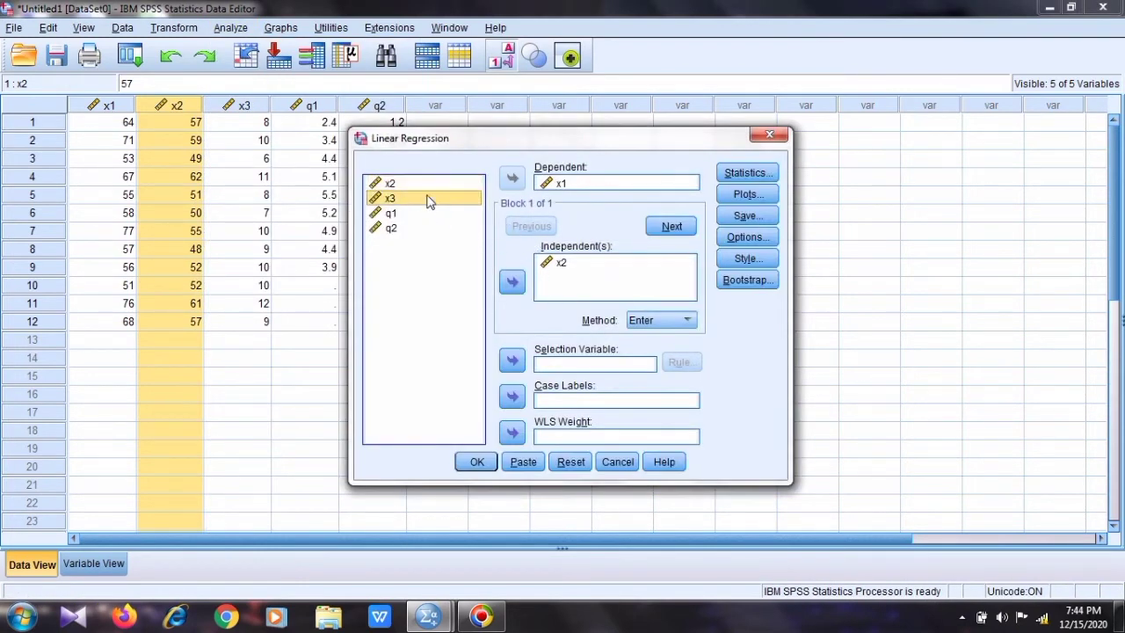
{"action": "left_click", "coordinate": [514, 281]}
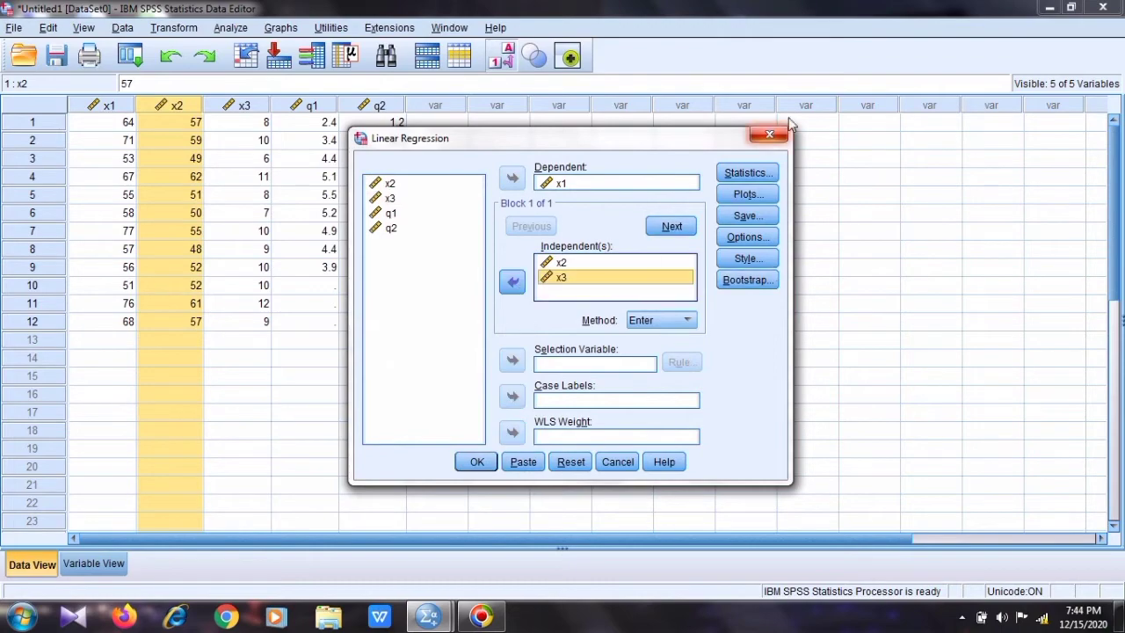
{"action": "left_click", "coordinate": [475, 460]}
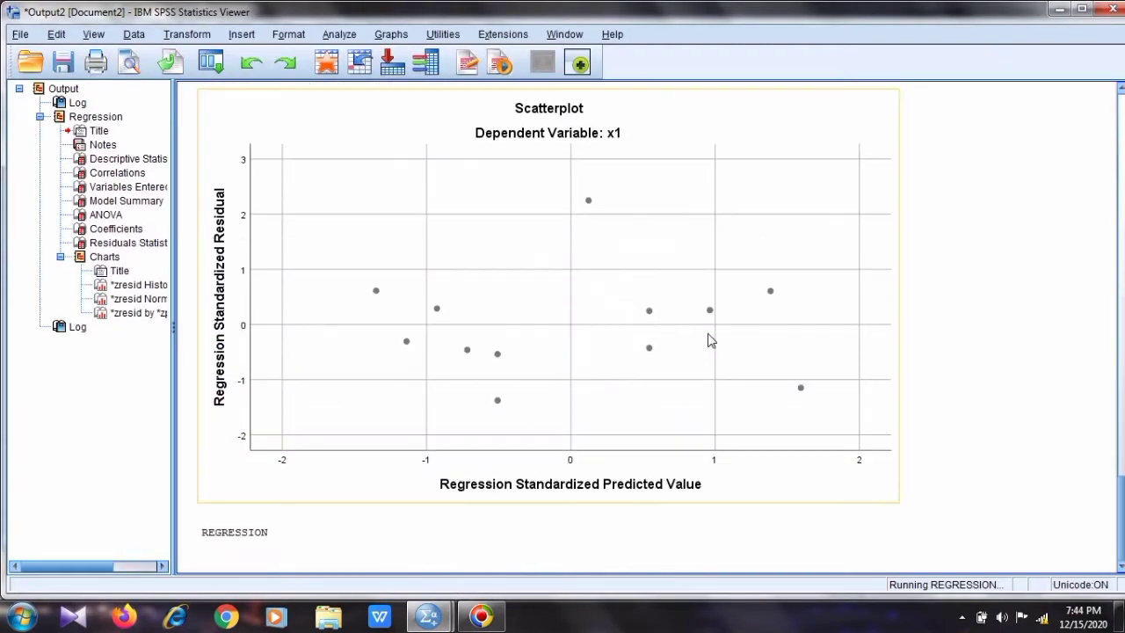
Examine the model summary, ANOVA, coefficients and residuals statistics of the regression with x2 and x3, dismissing the Windows color scheme prompt
{"action": "scroll", "coordinate": [622, 427], "scroll_direction": "down", "scroll_amount": 5}
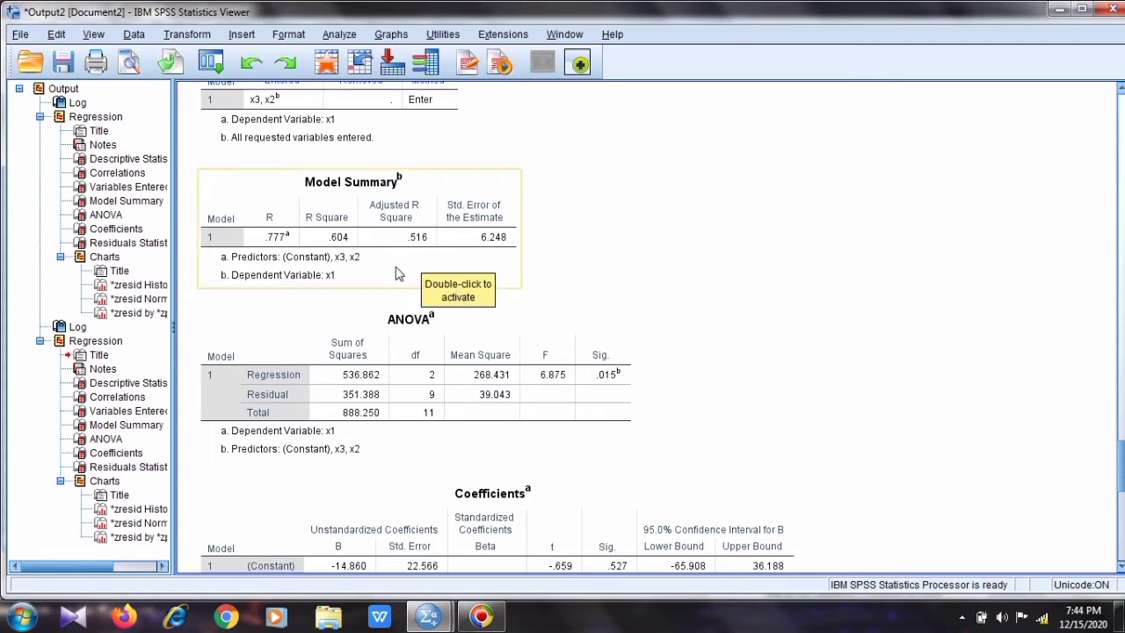
{"action": "scroll", "coordinate": [762, 518], "scroll_direction": "down", "scroll_amount": 3}
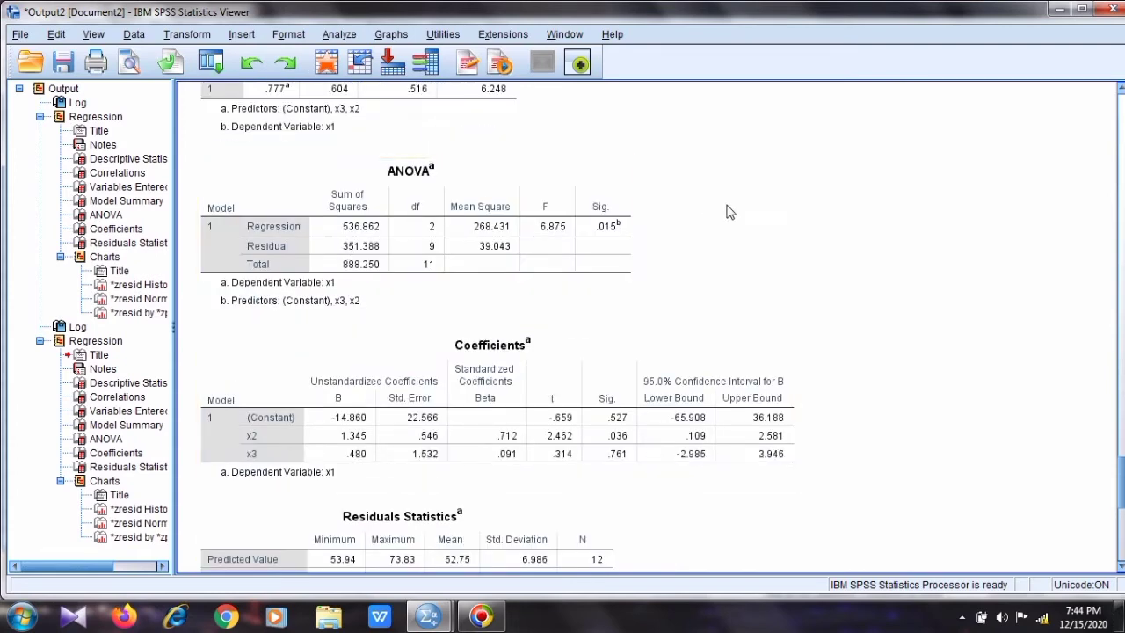
{"action": "scroll", "coordinate": [606, 244], "scroll_direction": "down", "scroll_amount": 3}
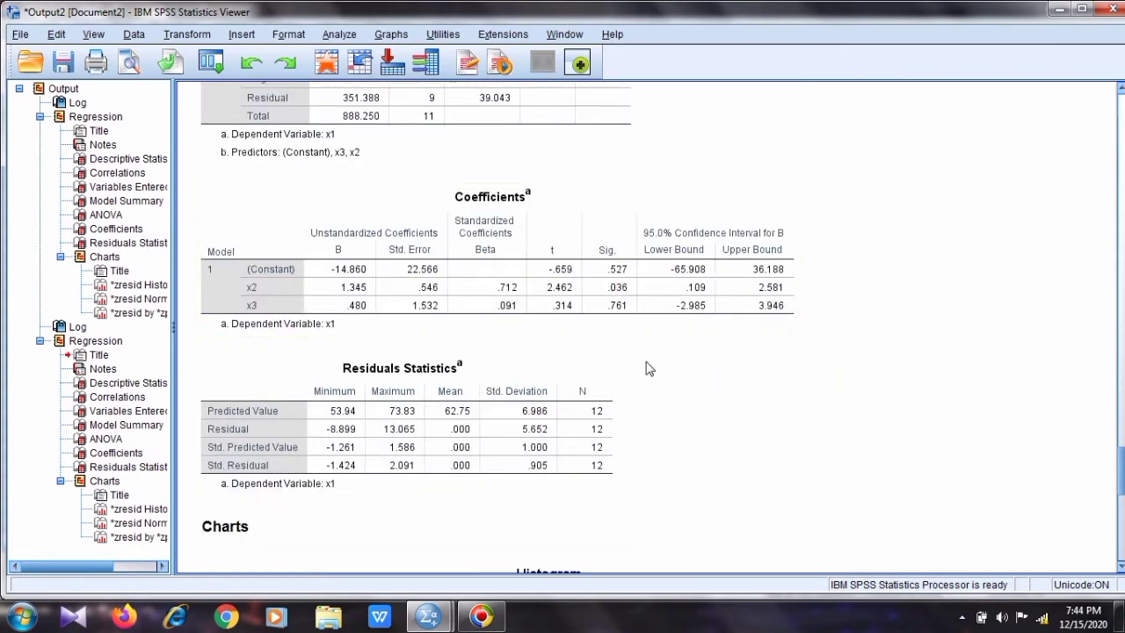
{"action": "scroll", "coordinate": [527, 369], "scroll_direction": "up", "scroll_amount": 2}
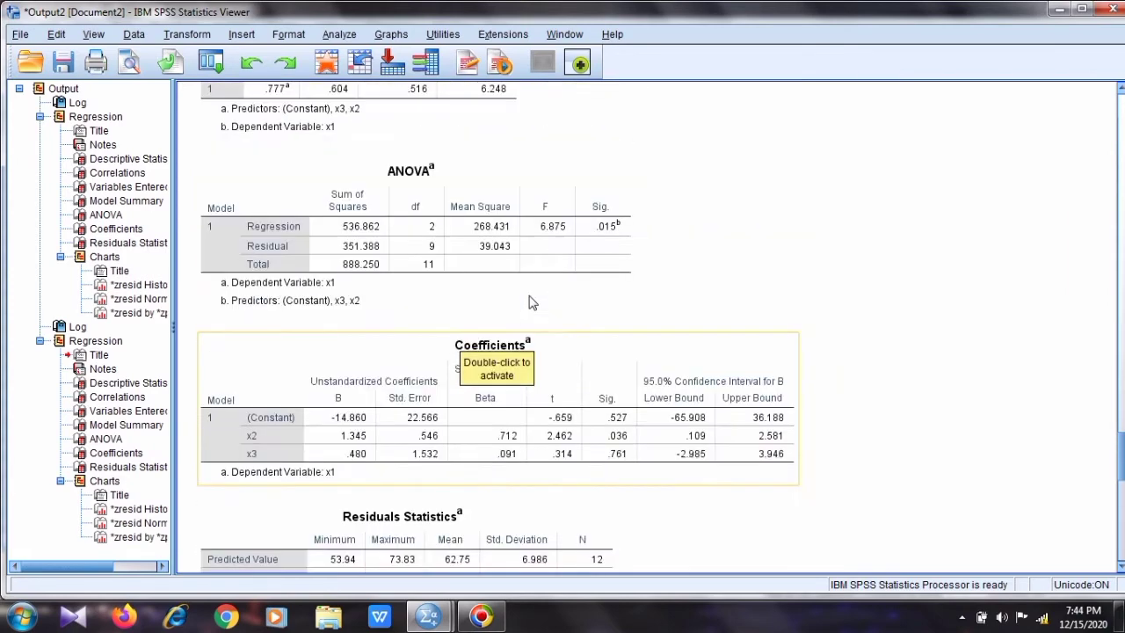
{"action": "scroll", "coordinate": [571, 290], "scroll_direction": "down", "scroll_amount": 2}
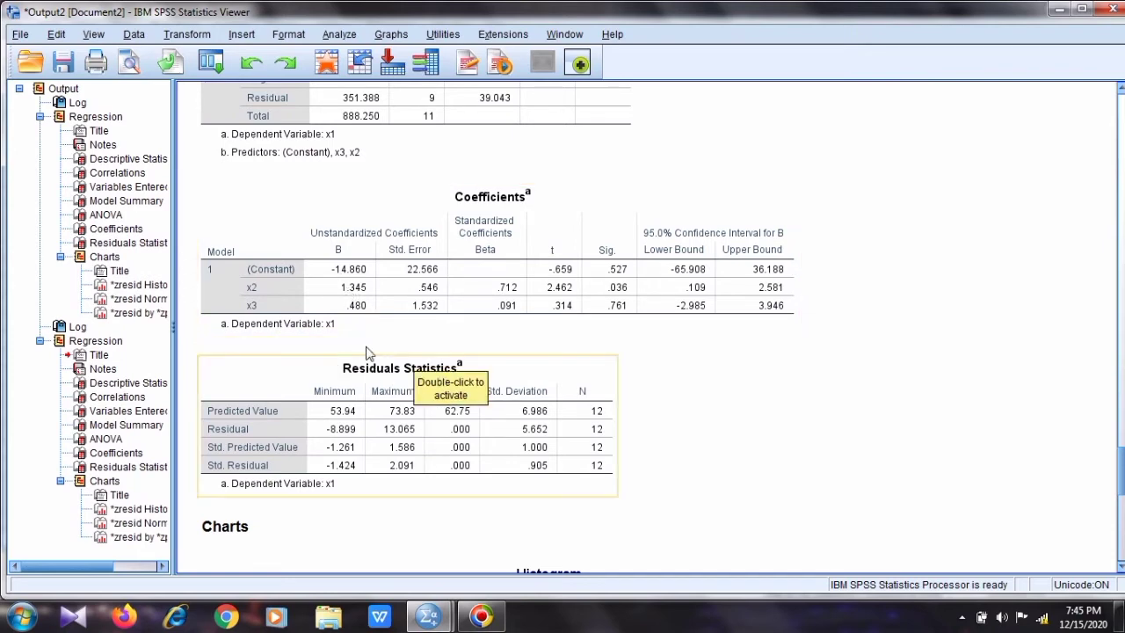
{"action": "scroll", "coordinate": [505, 400], "scroll_direction": "down", "scroll_amount": 2}
{"action": "scroll", "coordinate": [505, 400], "scroll_direction": "up", "scroll_amount": 3}
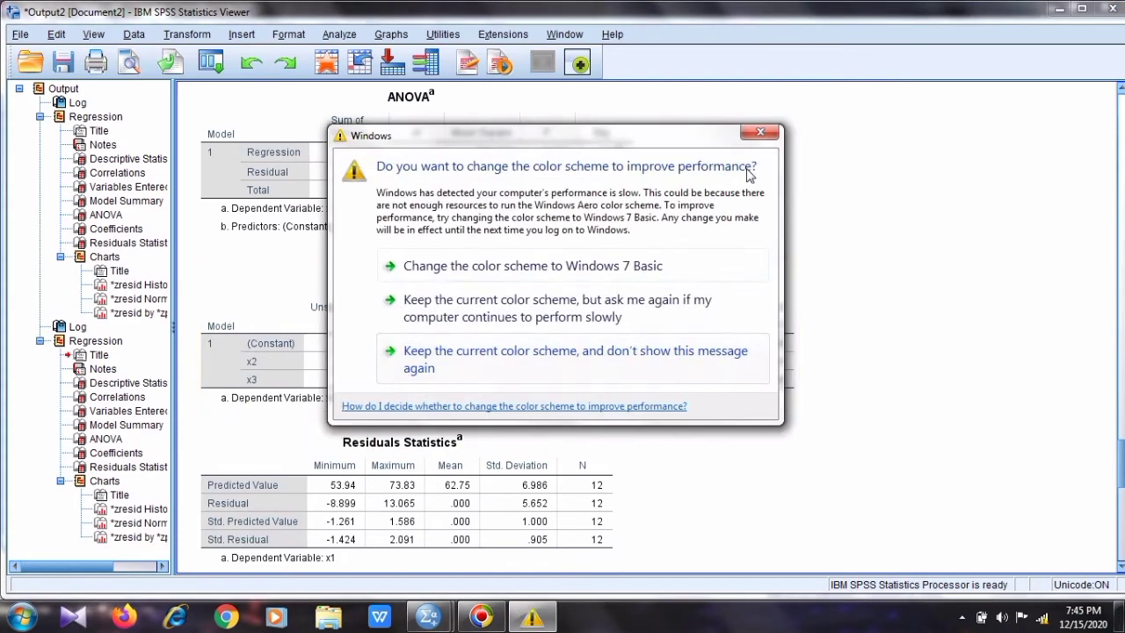
{"action": "left_click", "coordinate": [753, 136]}
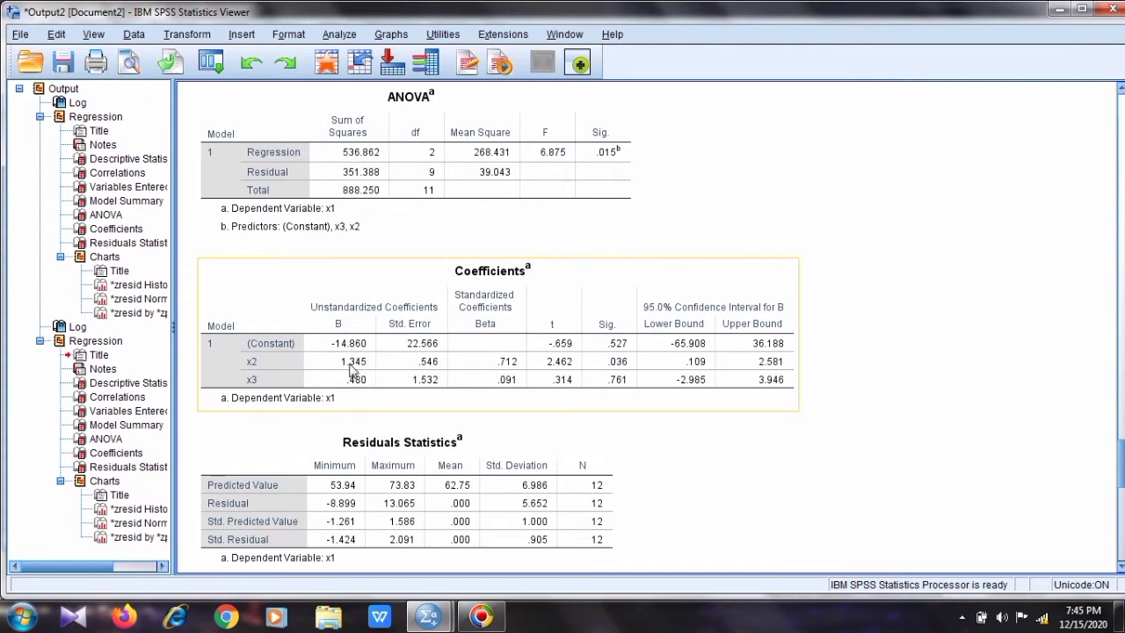
{"action": "scroll", "coordinate": [337, 396], "scroll_direction": "down", "scroll_amount": 2}
{"action": "scroll", "coordinate": [336, 399], "scroll_direction": "up", "scroll_amount": 4}
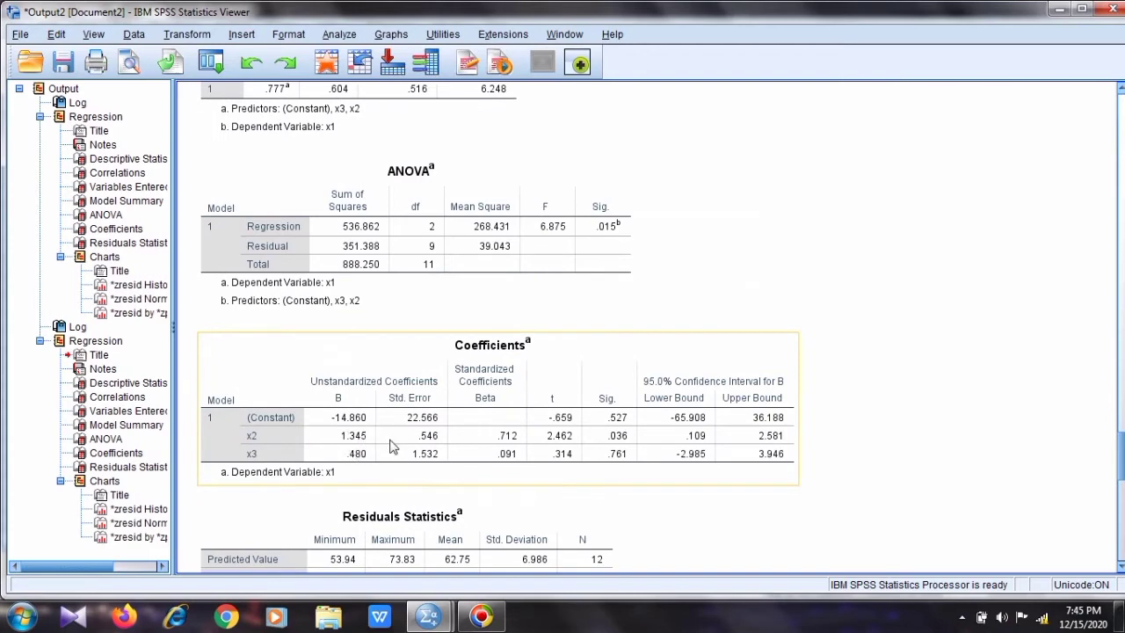
Return to the dataset and look over the x3, q1 and q2 columns
{"action": "left_click", "coordinate": [1058, 13]}
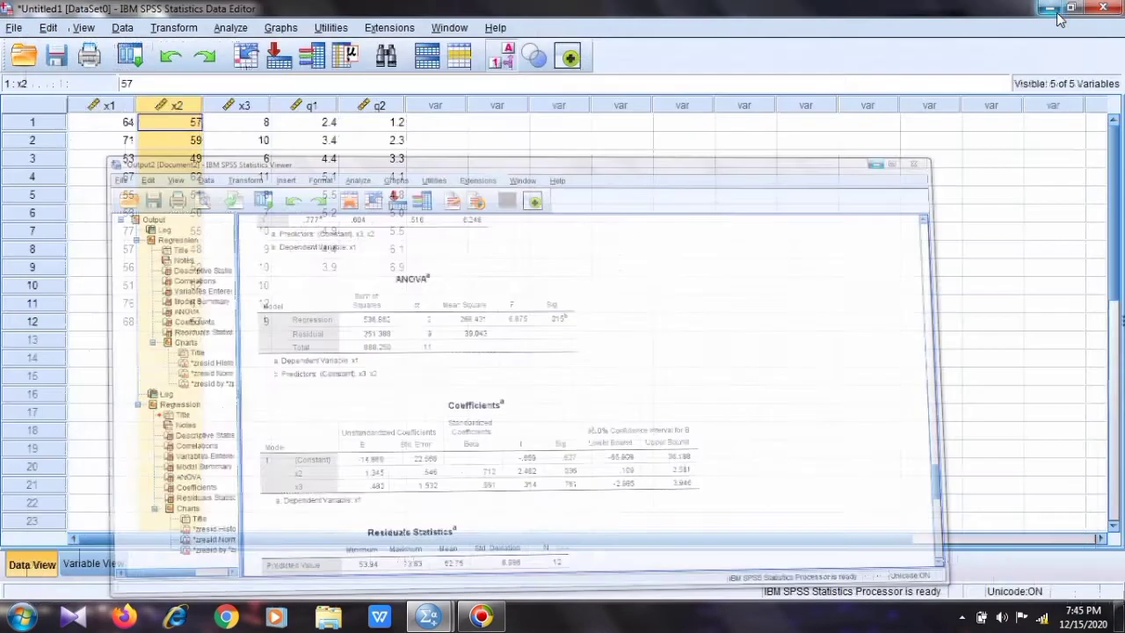
{"action": "left_click", "coordinate": [239, 342]}
{"action": "left_click", "coordinate": [251, 325]}
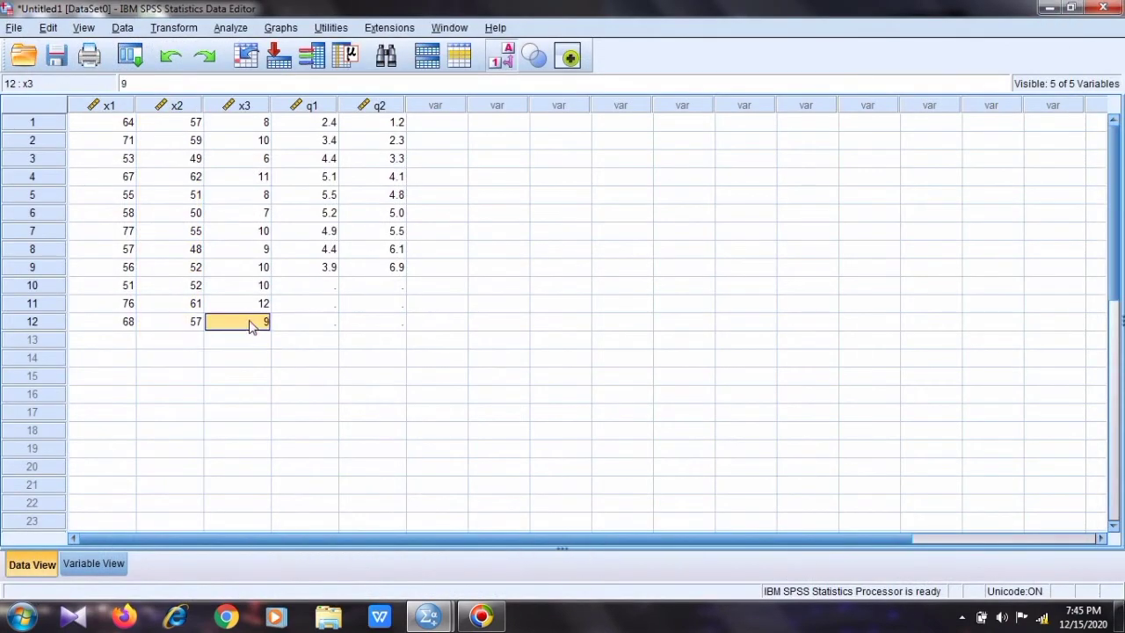
{"action": "left_click", "coordinate": [263, 232]}
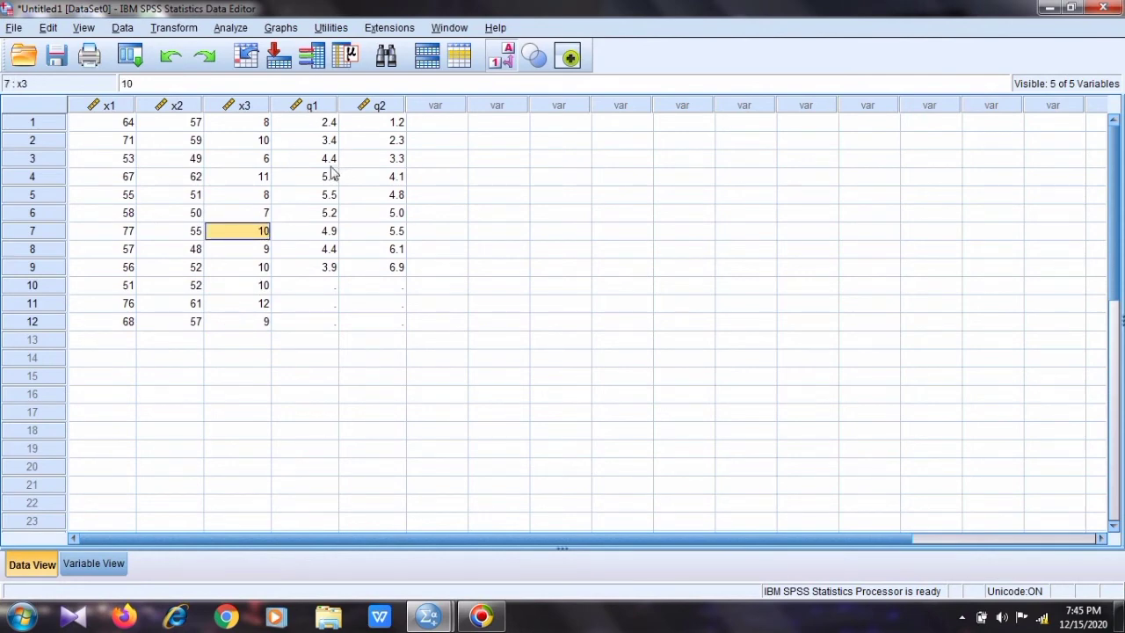
{"action": "left_click", "coordinate": [281, 27]}
{"action": "mouse_move", "coordinate": [318, 131]}
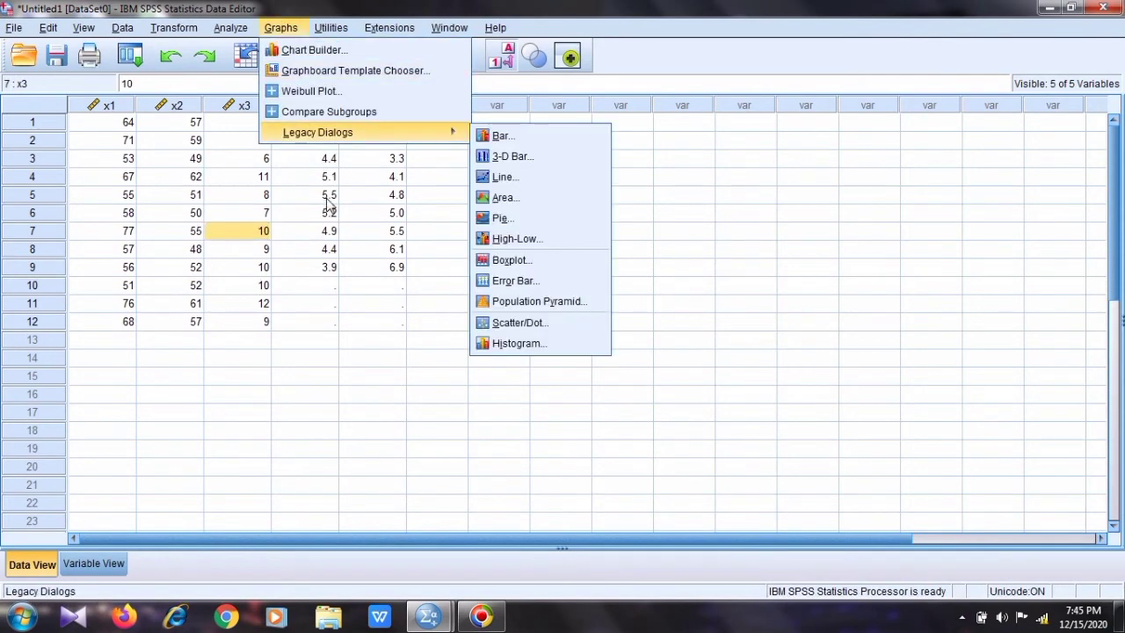
{"action": "left_click", "coordinate": [327, 200]}
{"action": "left_click", "coordinate": [325, 107]}
{"action": "left_click", "coordinate": [376, 106]}
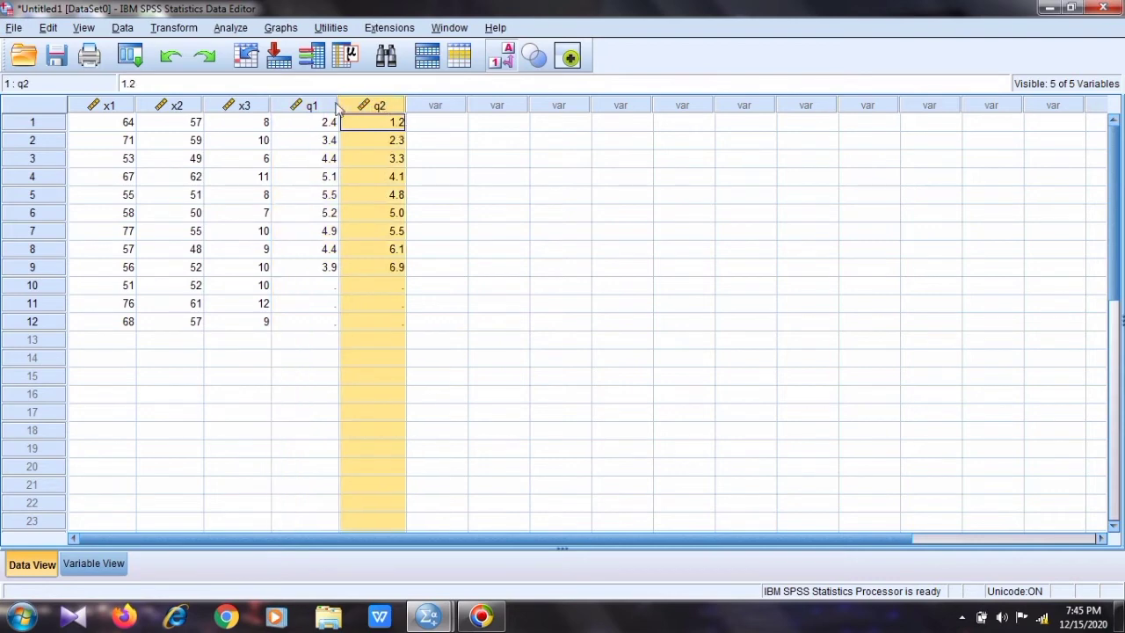
{"action": "left_click", "coordinate": [318, 107]}
{"action": "left_click", "coordinate": [377, 107]}
{"action": "left_click", "coordinate": [304, 106]}
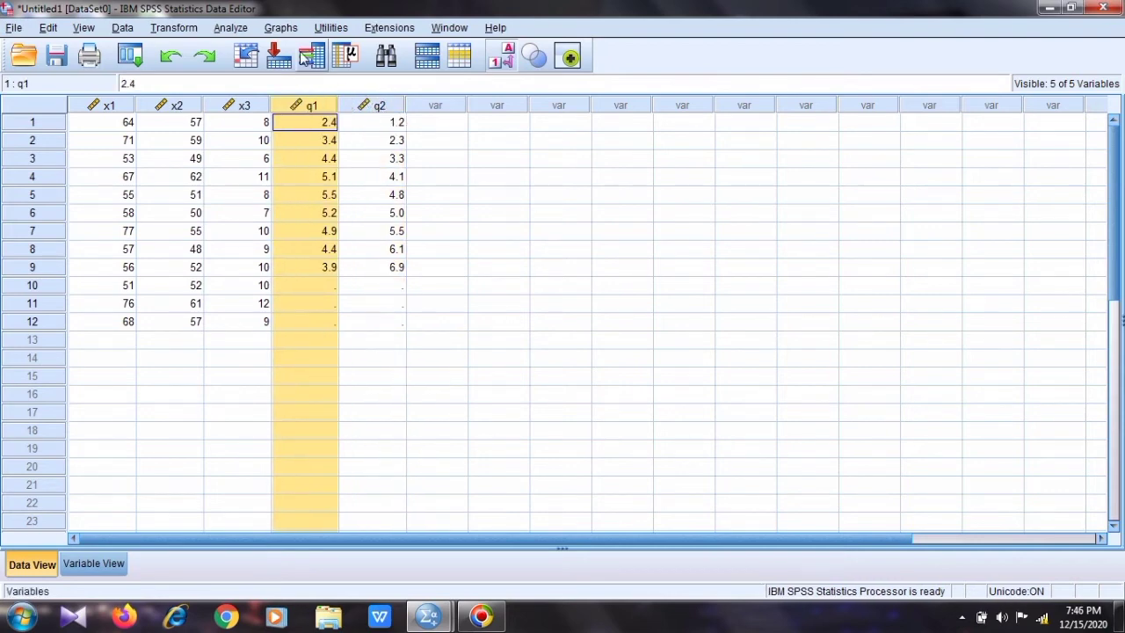
Create a simple scatterplot with q1 on the Y axis and q2 on the X axis
{"action": "left_click", "coordinate": [280, 28]}
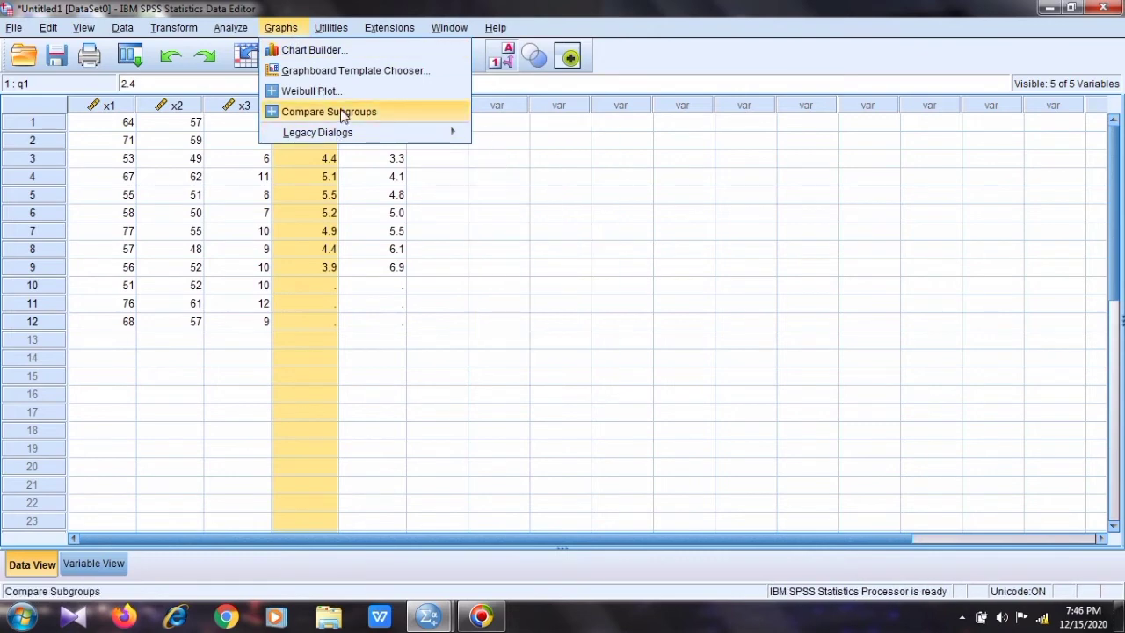
{"action": "mouse_move", "coordinate": [362, 133]}
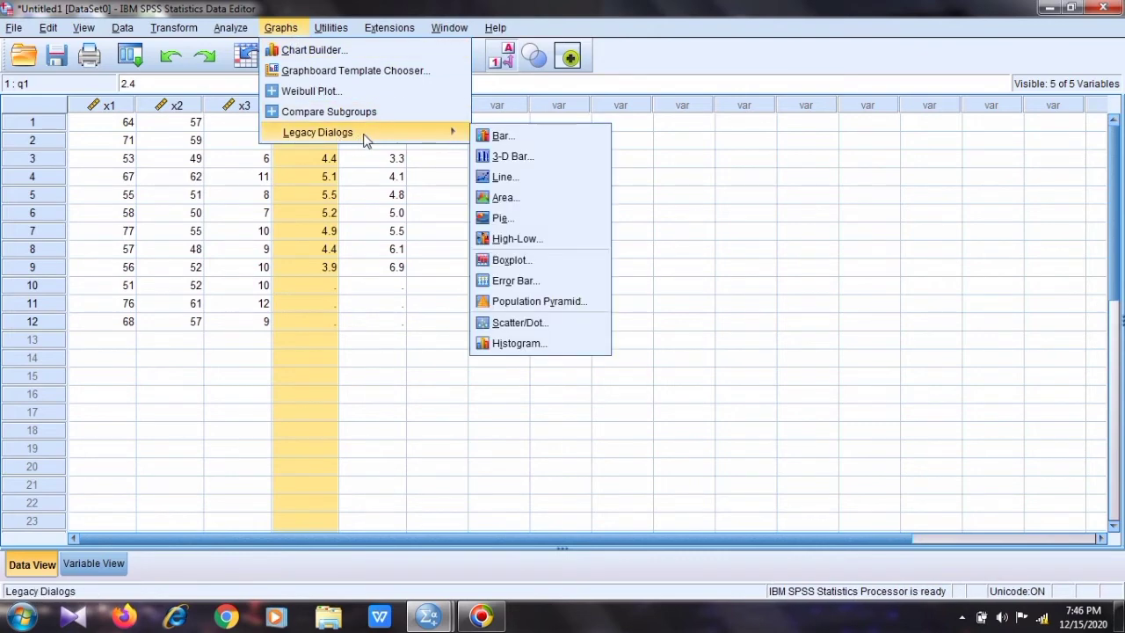
{"action": "left_click", "coordinate": [524, 323]}
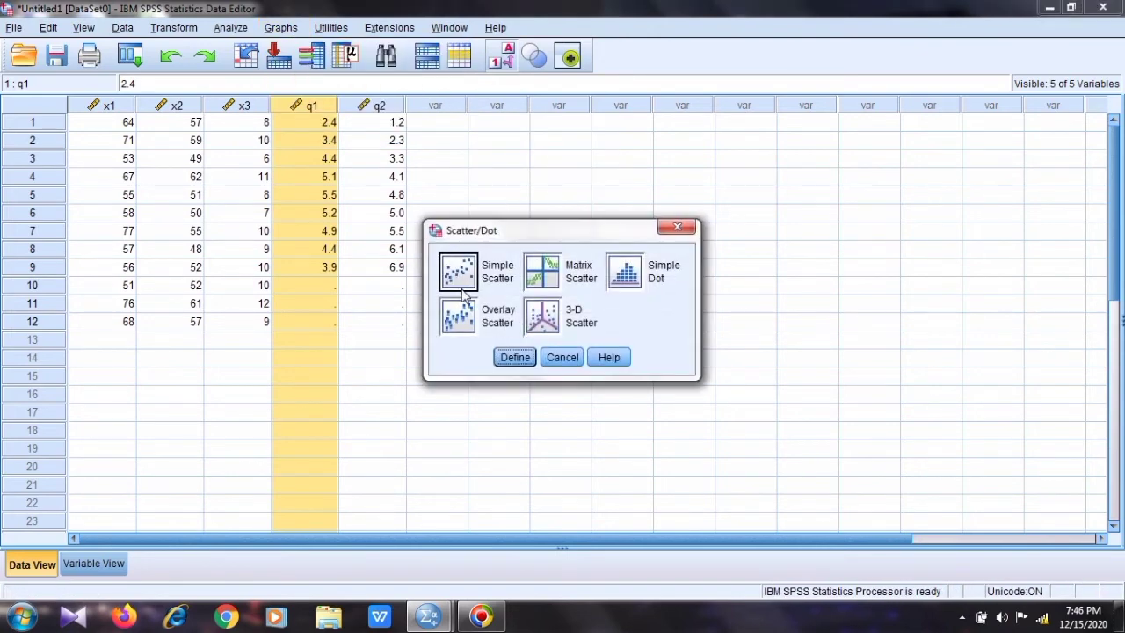
{"action": "left_click", "coordinate": [515, 357]}
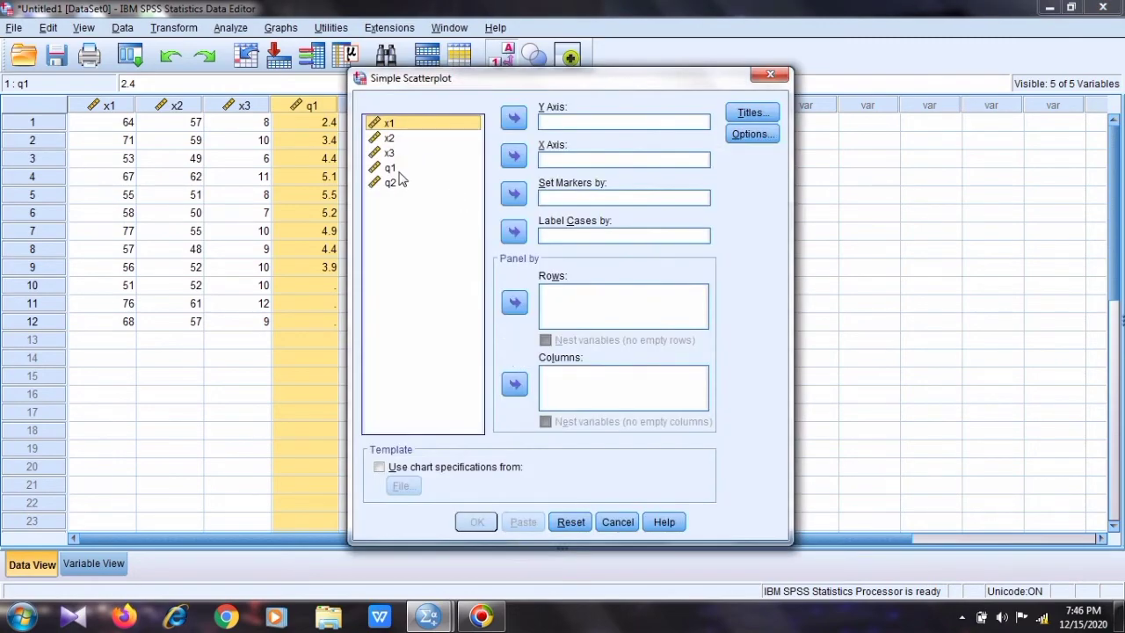
{"action": "left_click", "coordinate": [395, 167]}
{"action": "left_click", "coordinate": [513, 118]}
{"action": "left_click", "coordinate": [390, 167]}
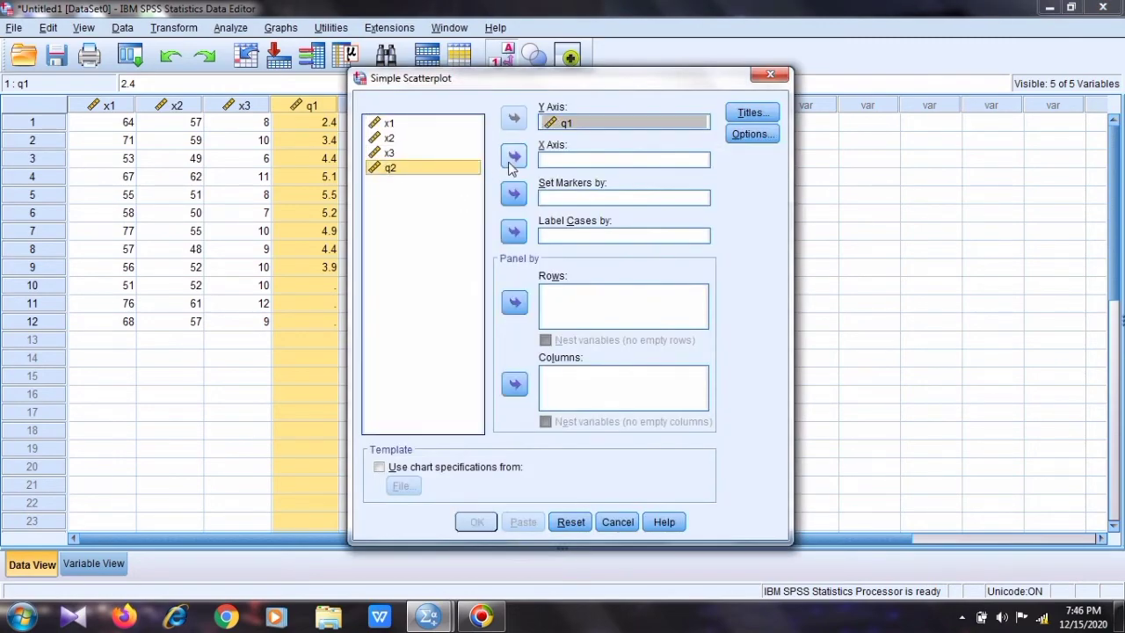
{"action": "left_click", "coordinate": [514, 156]}
{"action": "left_click", "coordinate": [474, 521]}
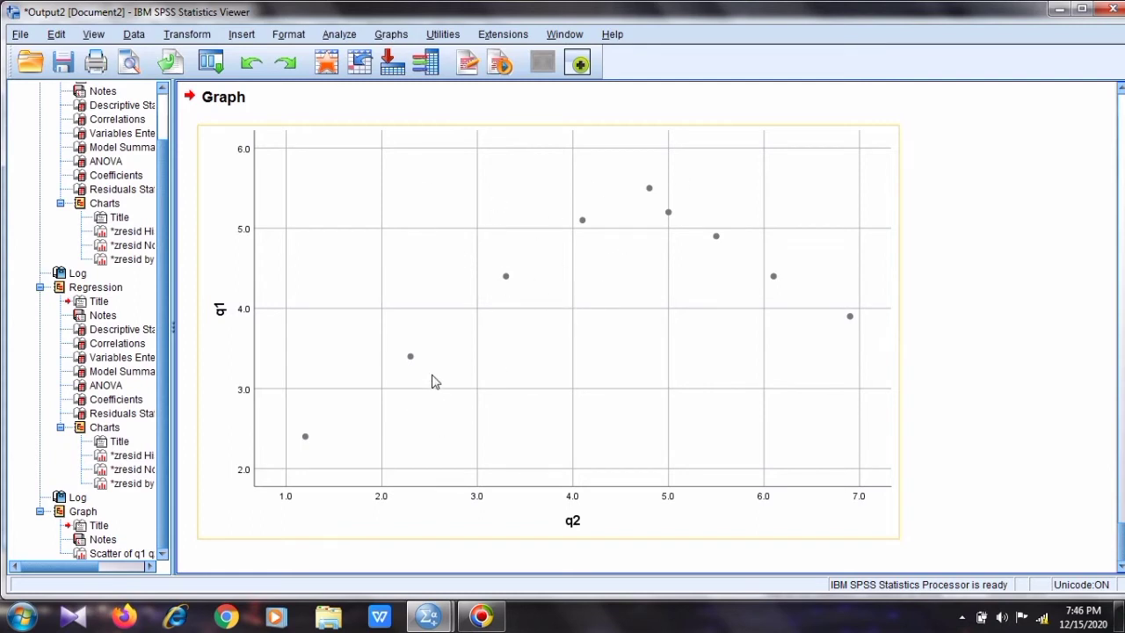
{"action": "left_click", "coordinate": [941, 207]}
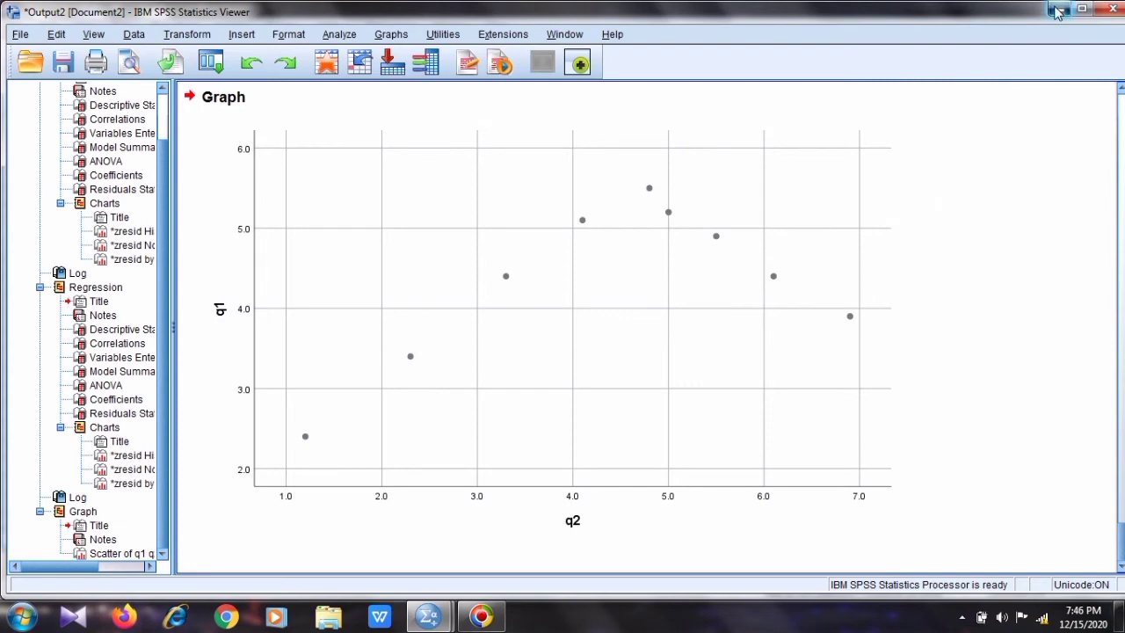
Return to the dataset and start a Curve Estimation regression with the Quadratic model selected instead of Linear
{"action": "left_click", "coordinate": [1056, 12]}
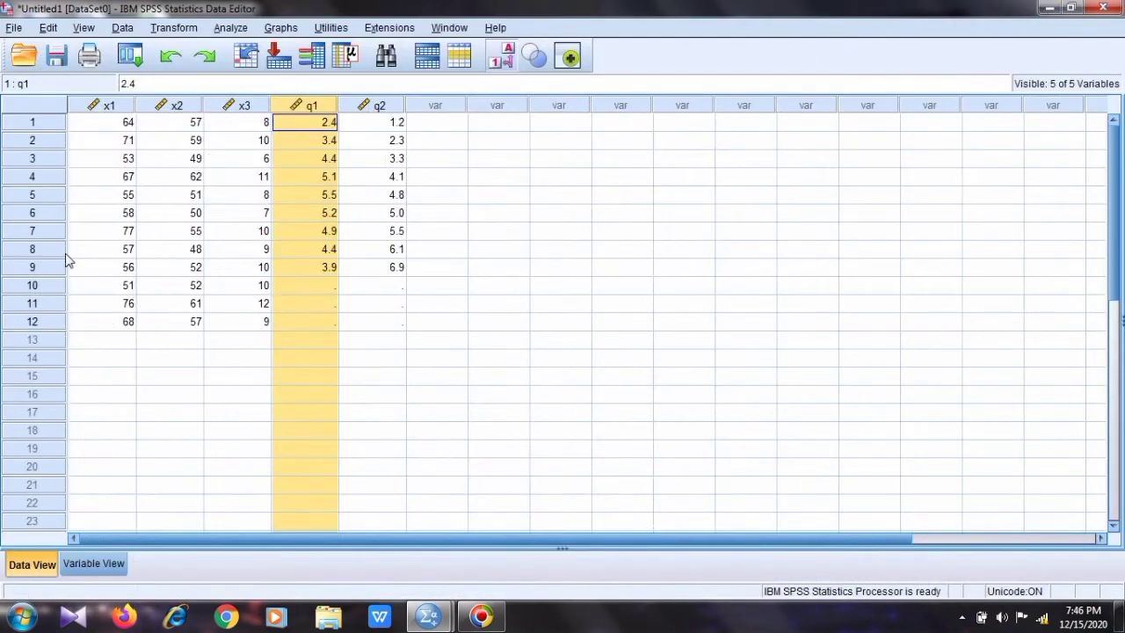
{"action": "left_click", "coordinate": [222, 28]}
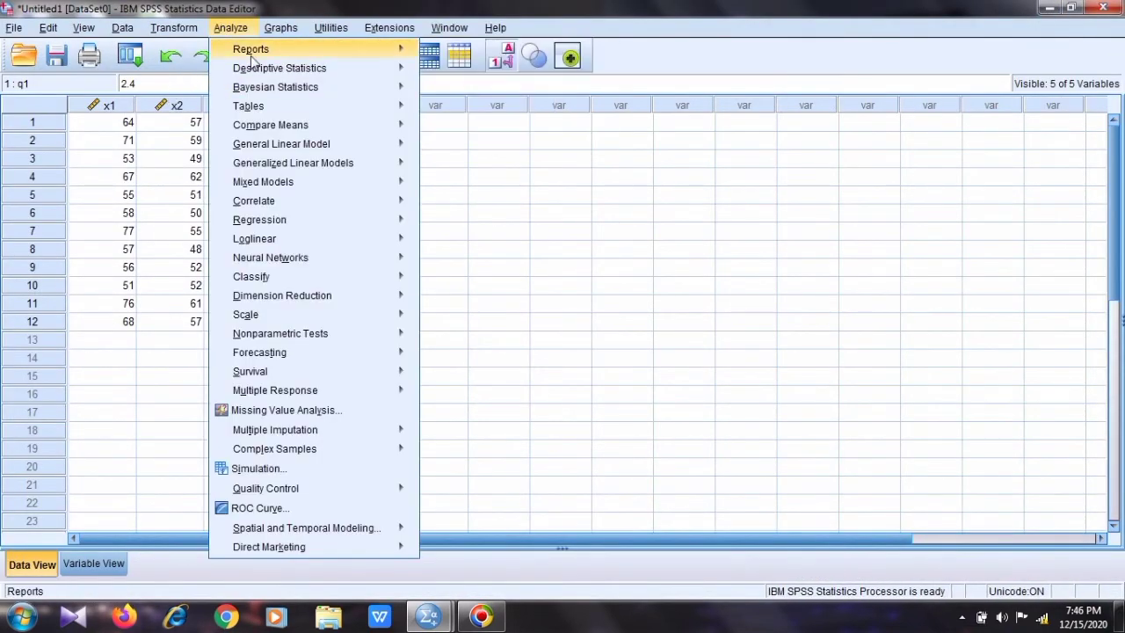
{"action": "mouse_move", "coordinate": [312, 279]}
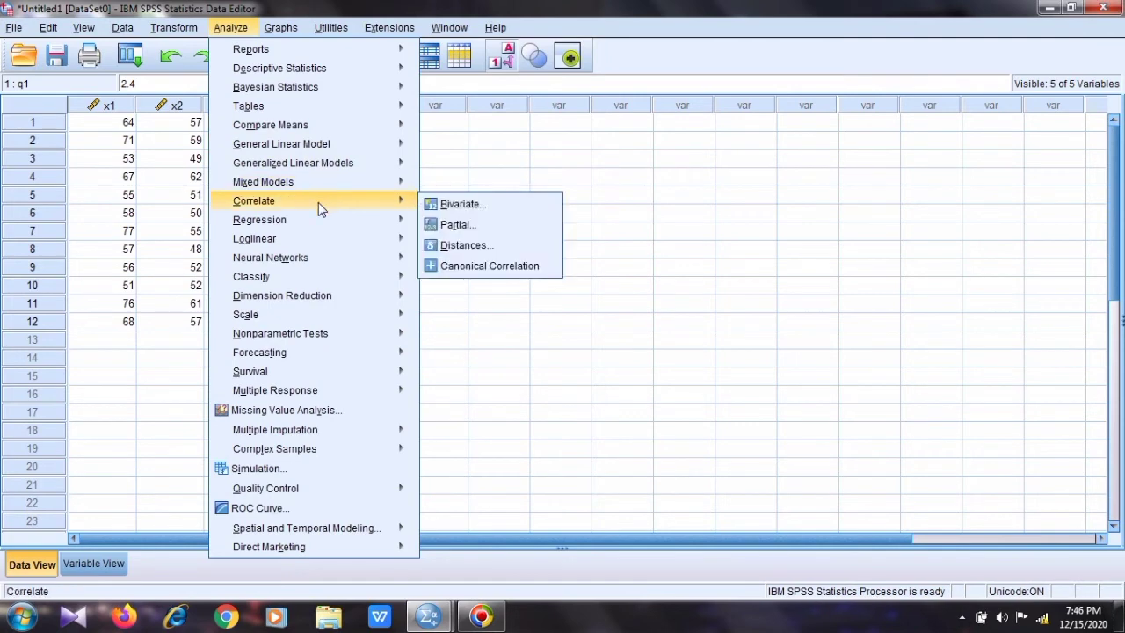
{"action": "mouse_move", "coordinate": [317, 219]}
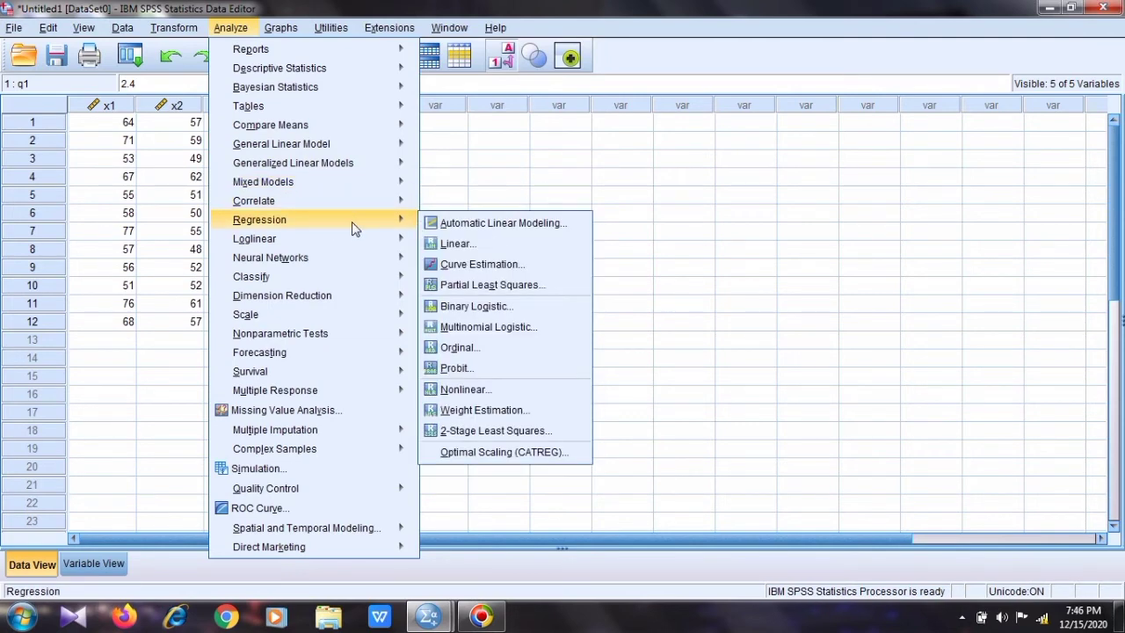
{"action": "left_click", "coordinate": [512, 268]}
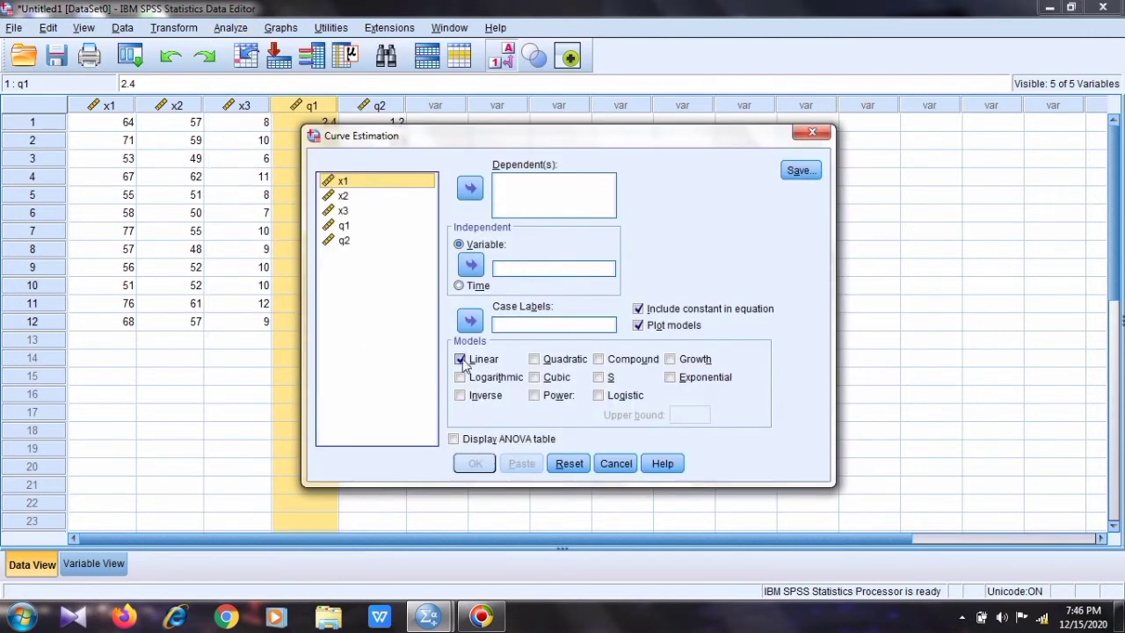
{"action": "left_click", "coordinate": [479, 362]}
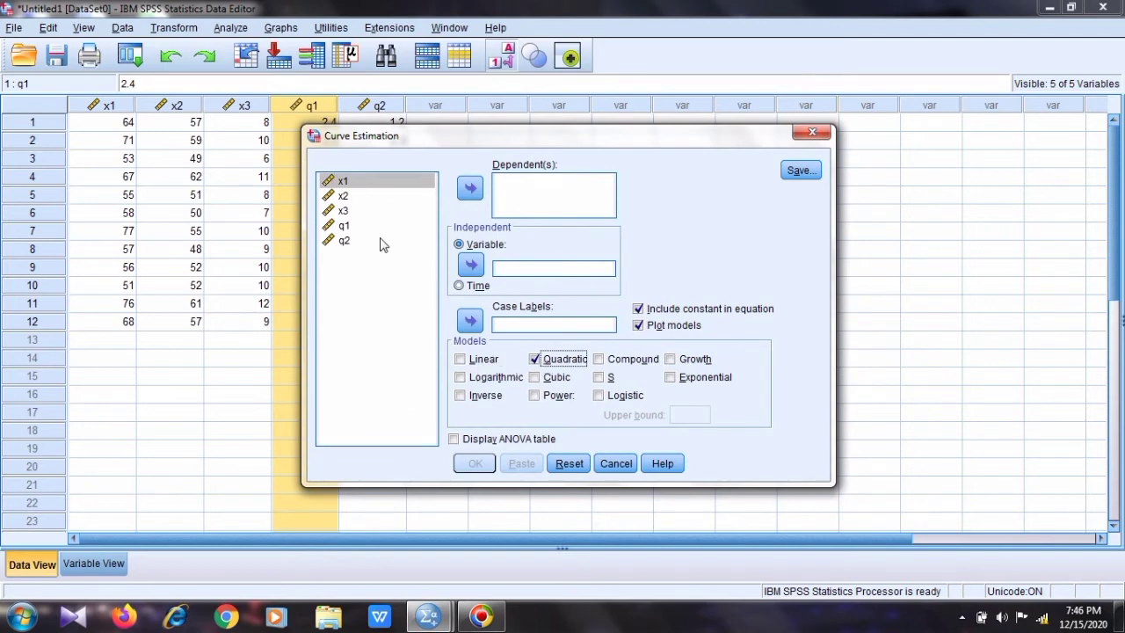
Set q1 as dependent and q2 as independent variable, include the ANOVA table and run the curve estimation
{"action": "left_click", "coordinate": [353, 228]}
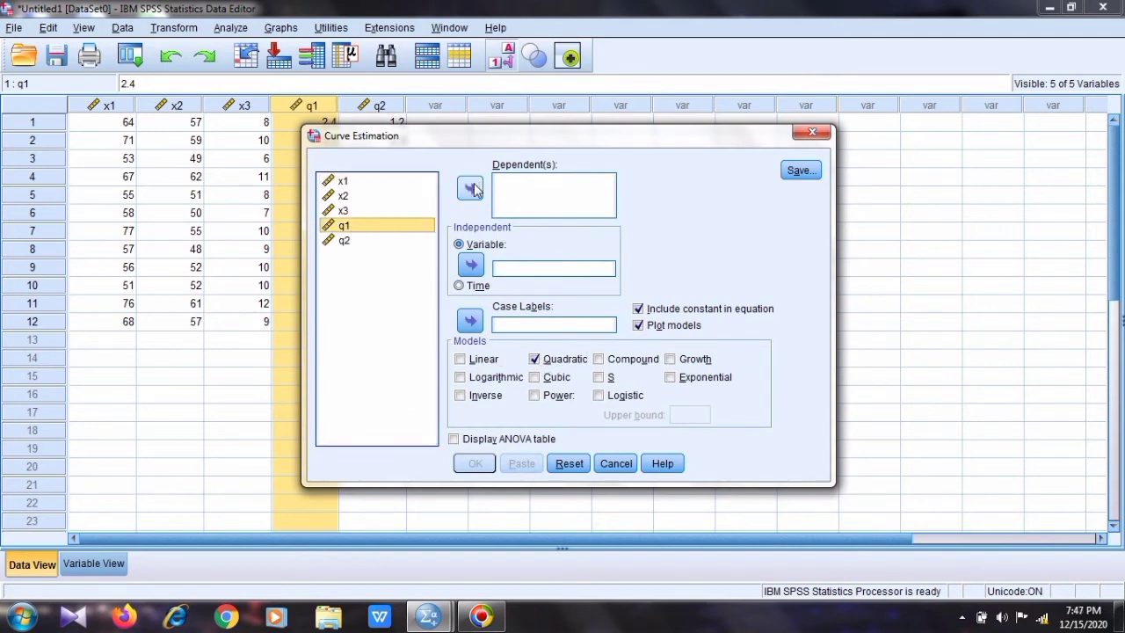
{"action": "left_click", "coordinate": [474, 190]}
{"action": "left_click", "coordinate": [339, 227]}
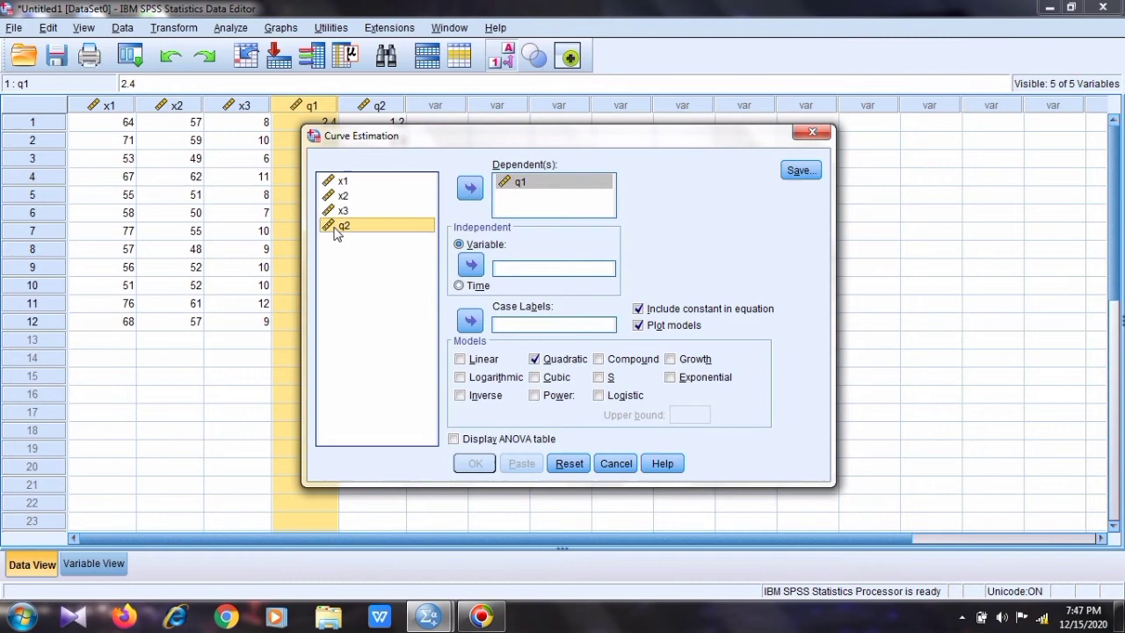
{"action": "left_click", "coordinate": [472, 267]}
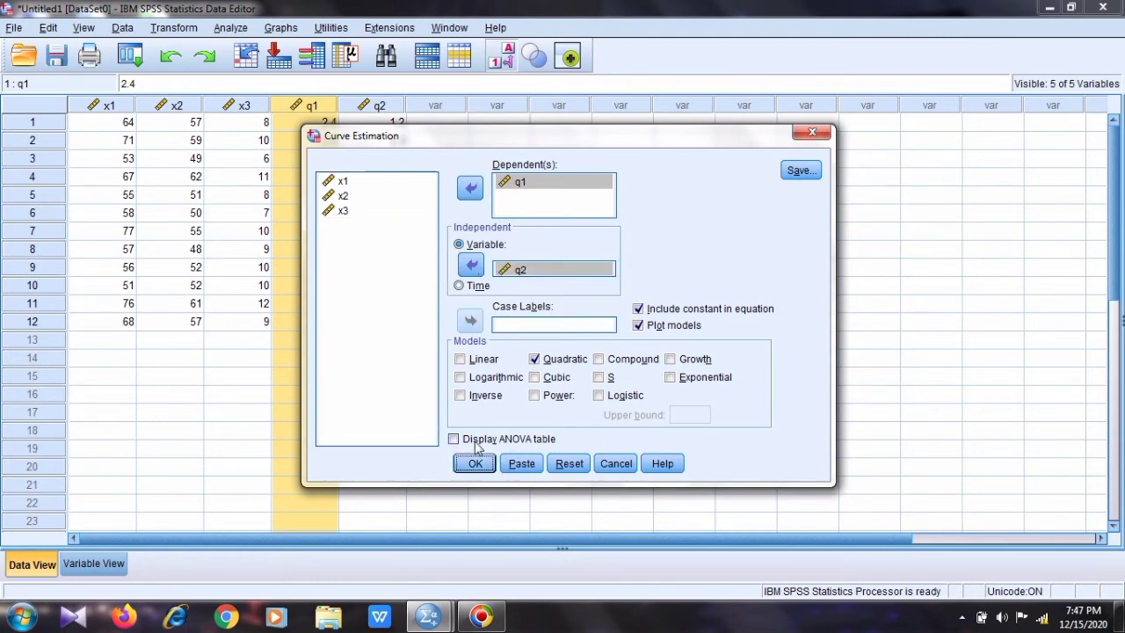
{"action": "left_click", "coordinate": [470, 440]}
{"action": "left_click", "coordinate": [476, 463]}
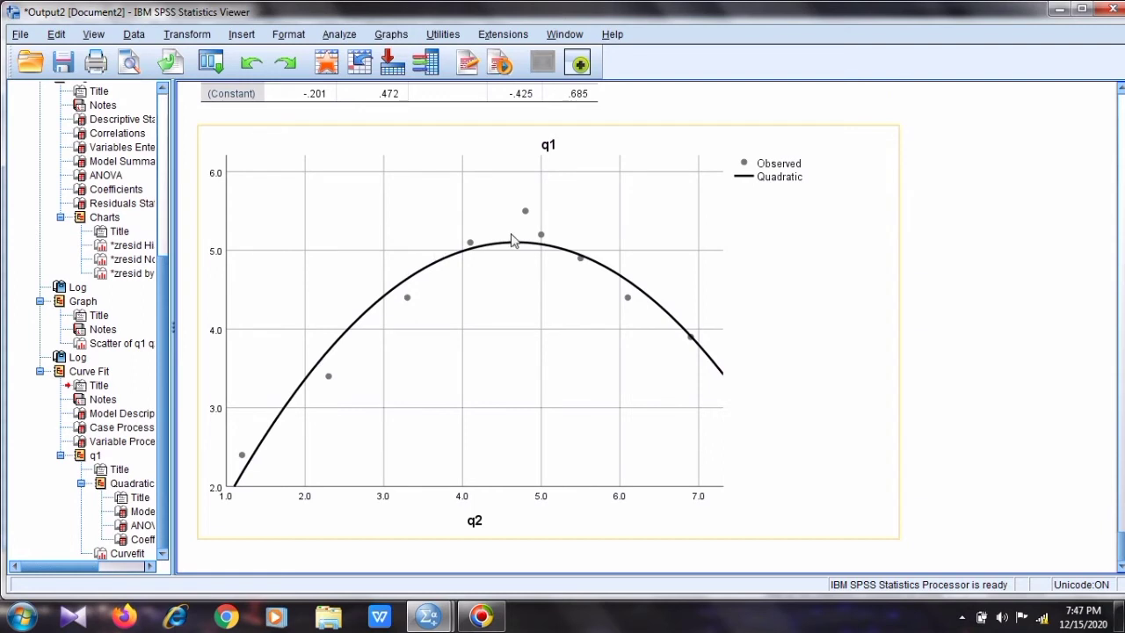
Examine the quadratic fit's coefficients with their significance, the ANOVA table and the R Square in the model summary
{"action": "scroll", "coordinate": [667, 347], "scroll_direction": "up", "scroll_amount": 3}
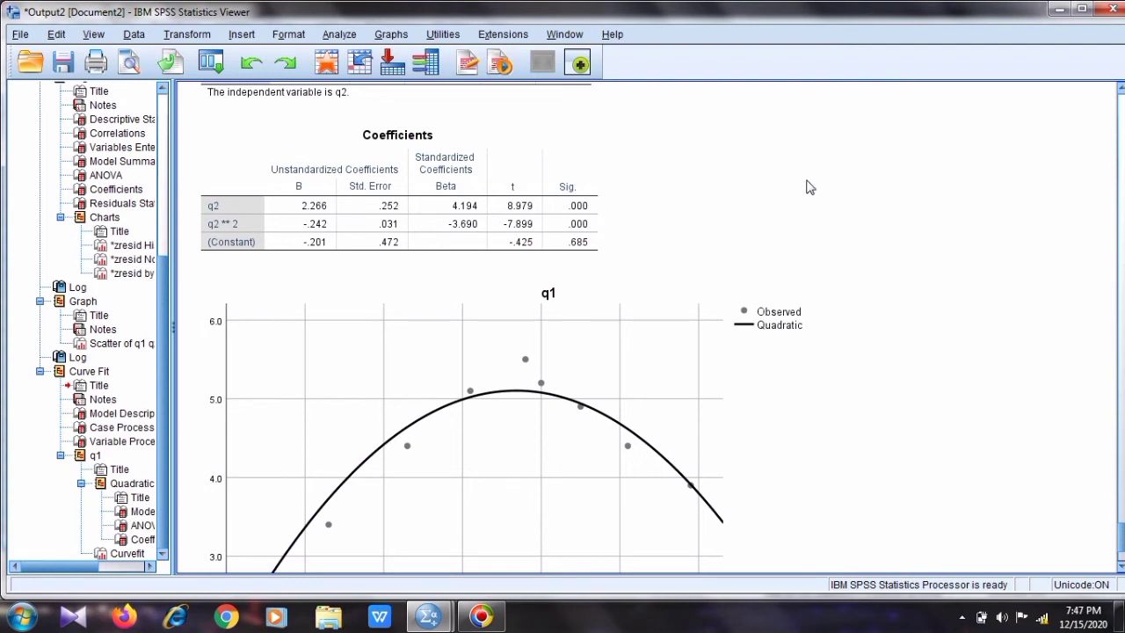
{"action": "left_click", "coordinate": [525, 195]}
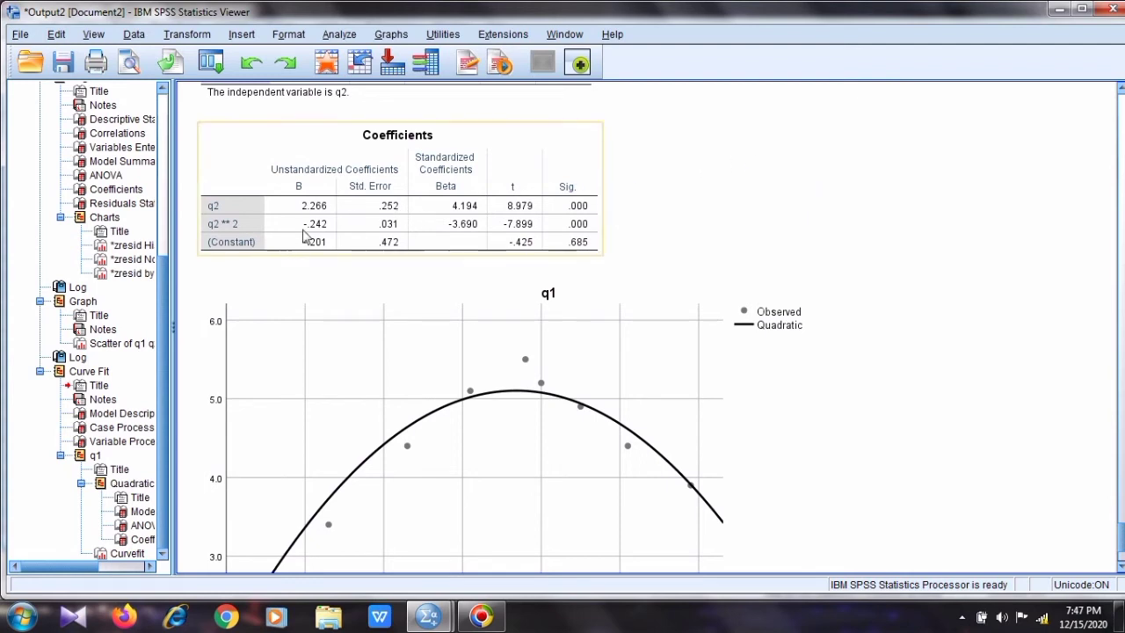
{"action": "left_click", "coordinate": [325, 268]}
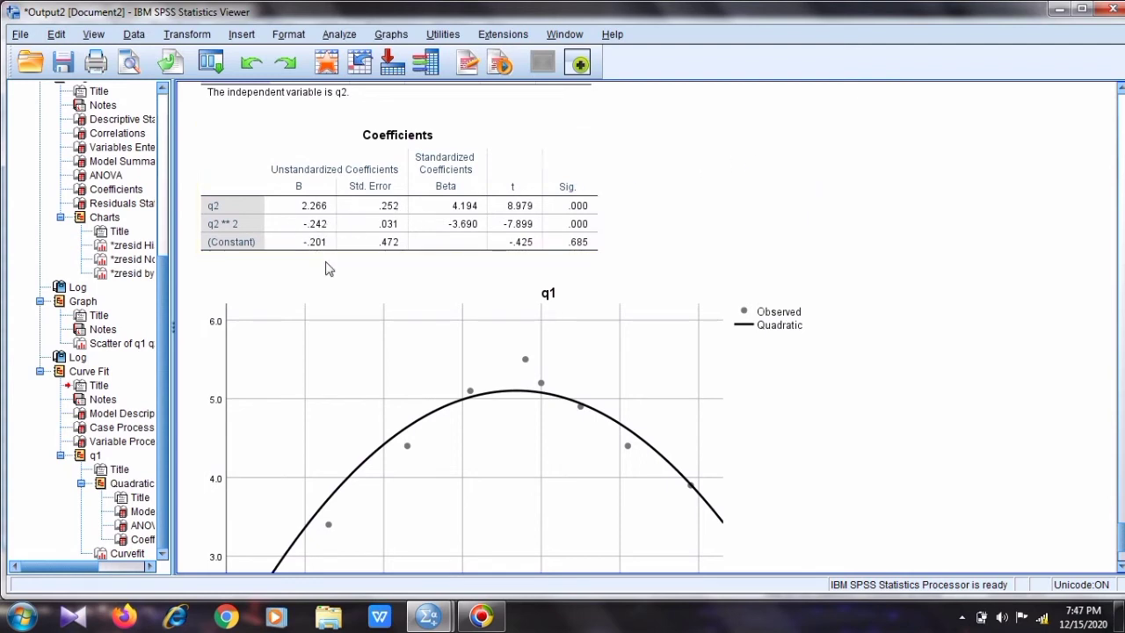
{"action": "left_click", "coordinate": [584, 292]}
{"action": "left_click", "coordinate": [570, 193]}
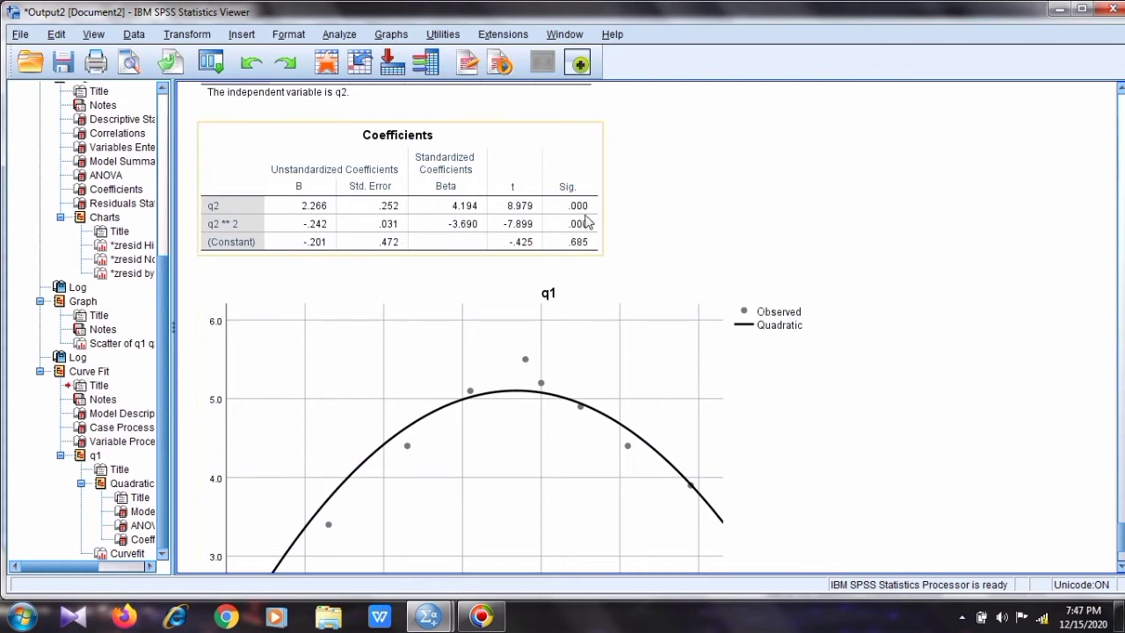
{"action": "left_click", "coordinate": [670, 313]}
{"action": "scroll", "coordinate": [671, 314], "scroll_direction": "up", "scroll_amount": 2}
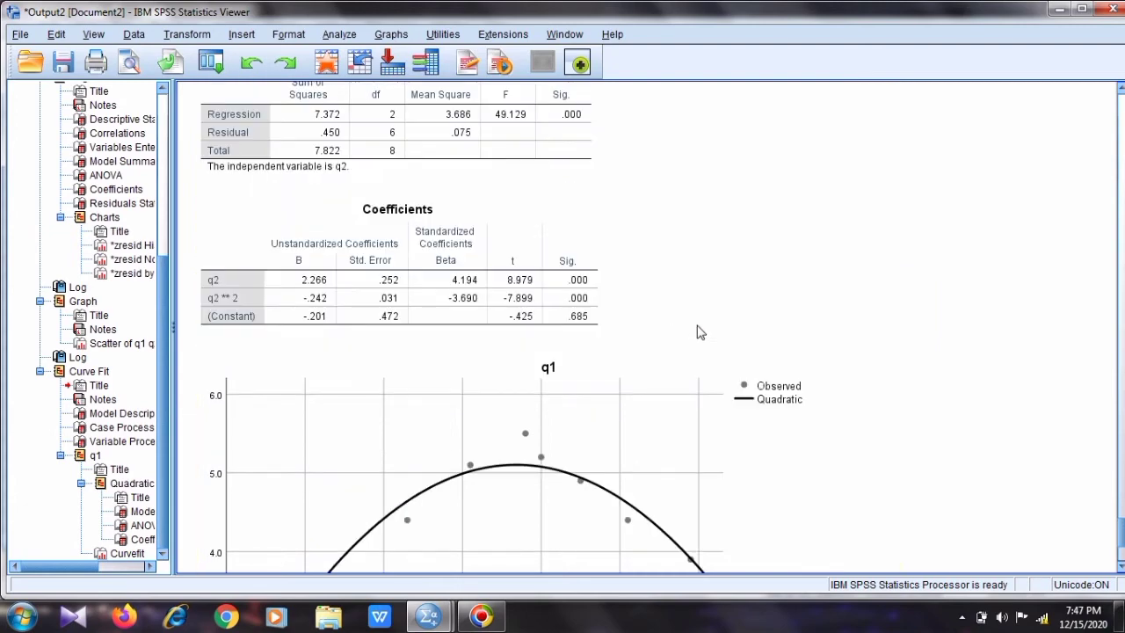
{"action": "scroll", "coordinate": [700, 332], "scroll_direction": "up", "scroll_amount": 1}
{"action": "scroll", "coordinate": [457, 326], "scroll_direction": "up", "scroll_amount": 2}
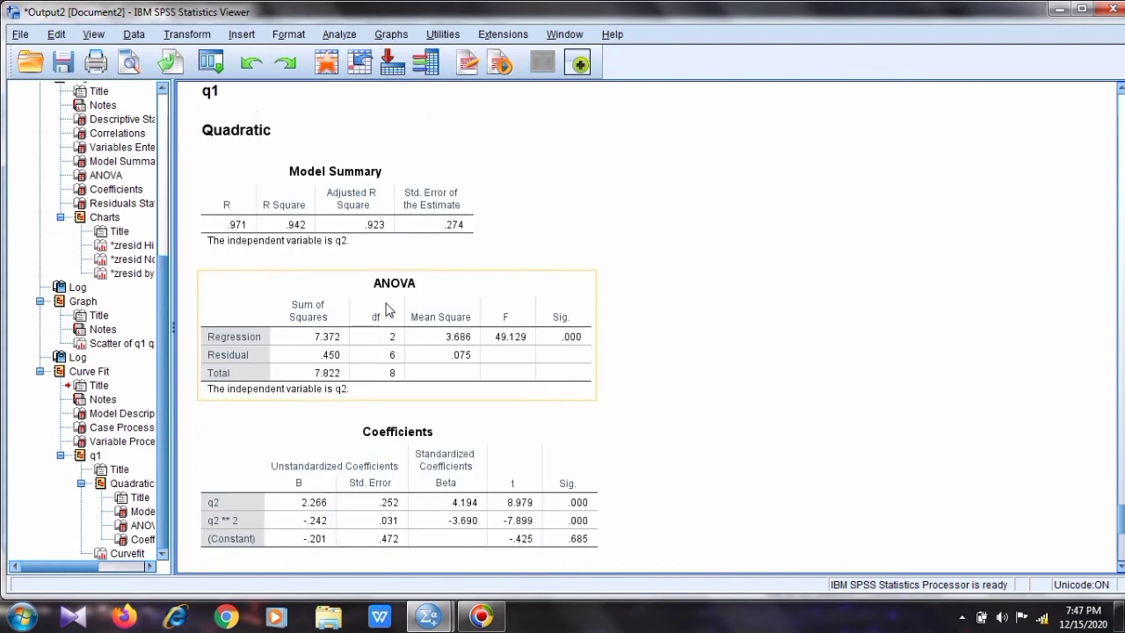
{"action": "scroll", "coordinate": [386, 332], "scroll_direction": "up", "scroll_amount": 1}
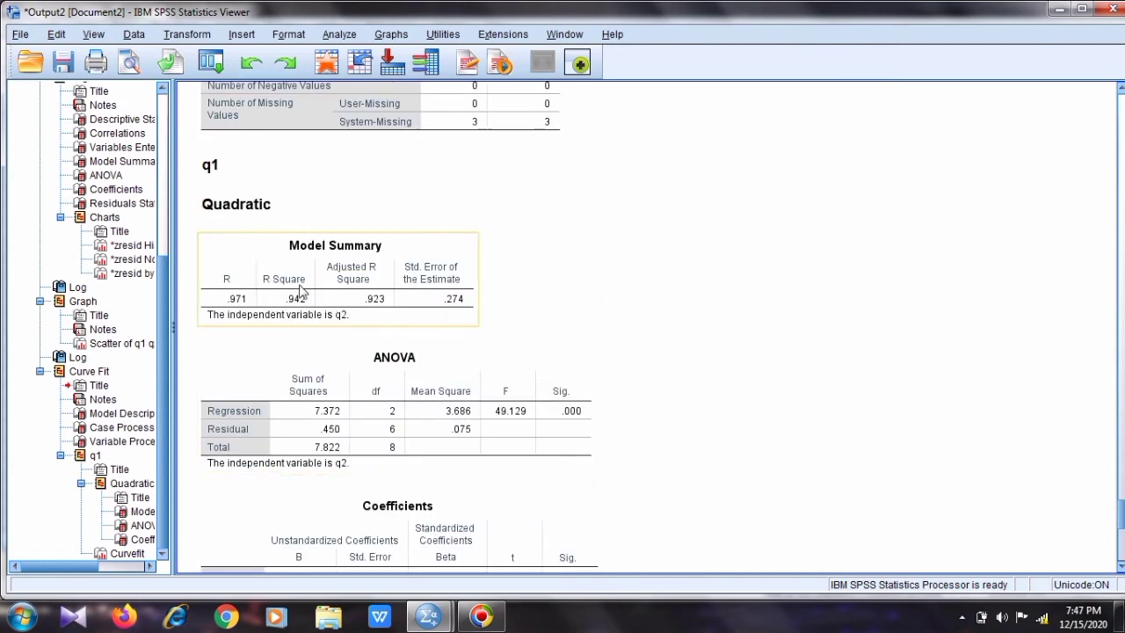
{"action": "scroll", "coordinate": [527, 378], "scroll_direction": "down", "scroll_amount": 4}
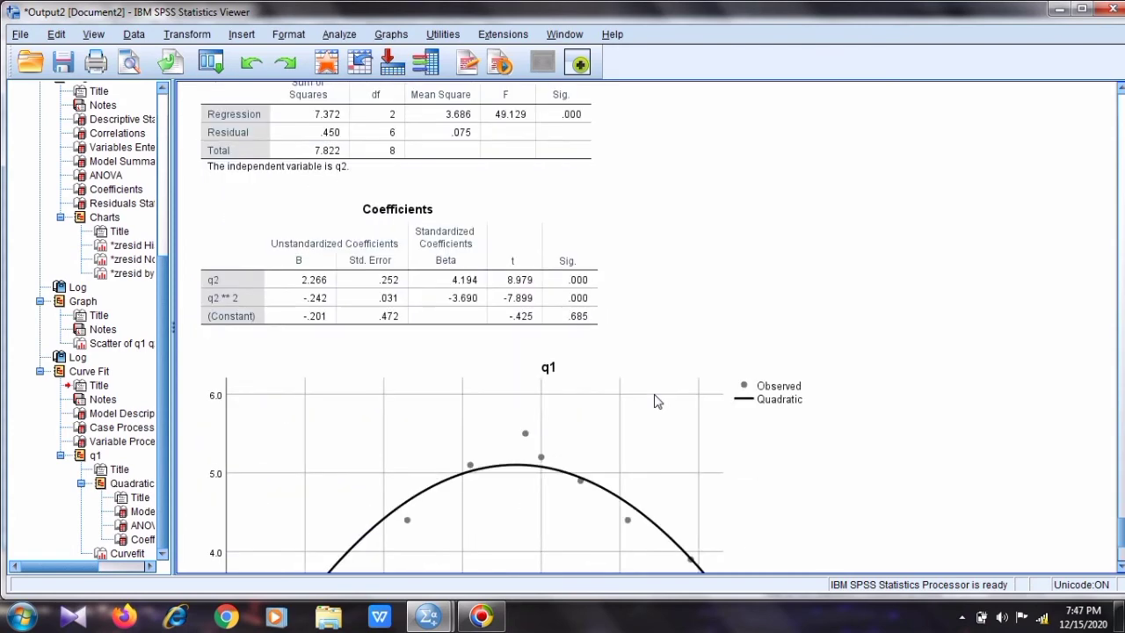
{"action": "scroll", "coordinate": [661, 426], "scroll_direction": "down", "scroll_amount": 1}
Review the quadratic model summary against its other tables and the earlier q1 by q2 scatterplot, dismissing the Windows color scheme prompt
{"action": "scroll", "coordinate": [445, 339], "scroll_direction": "up", "scroll_amount": 7}
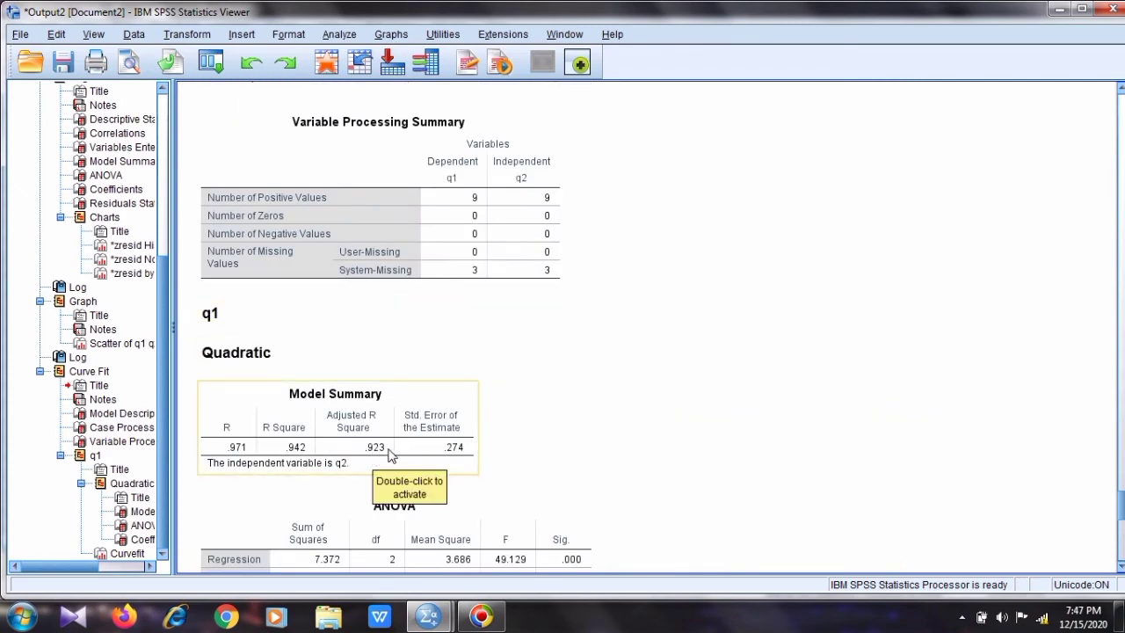
{"action": "scroll", "coordinate": [391, 454], "scroll_direction": "down", "scroll_amount": 2}
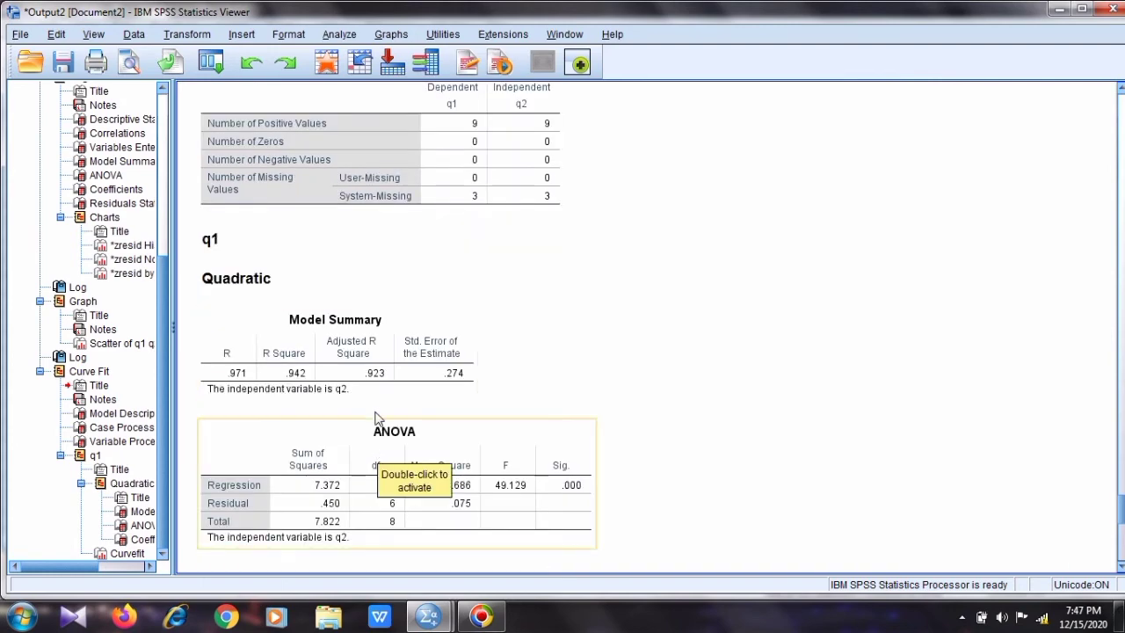
{"action": "scroll", "coordinate": [439, 390], "scroll_direction": "down", "scroll_amount": 3}
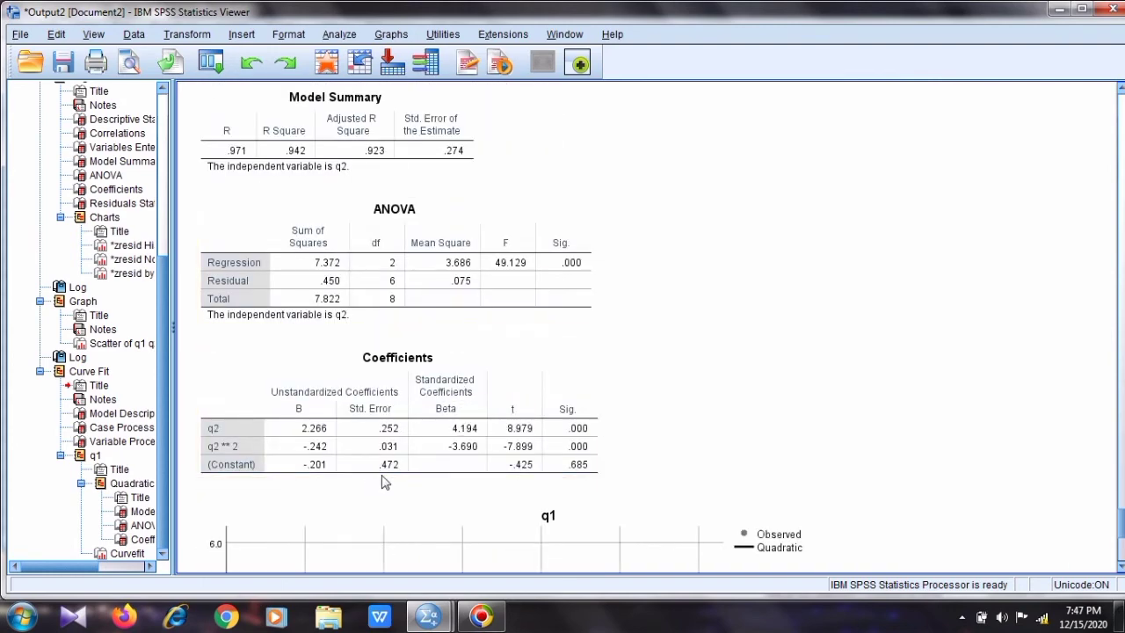
{"action": "scroll", "coordinate": [387, 457], "scroll_direction": "down", "scroll_amount": 4}
{"action": "scroll", "coordinate": [636, 382], "scroll_direction": "up", "scroll_amount": 8}
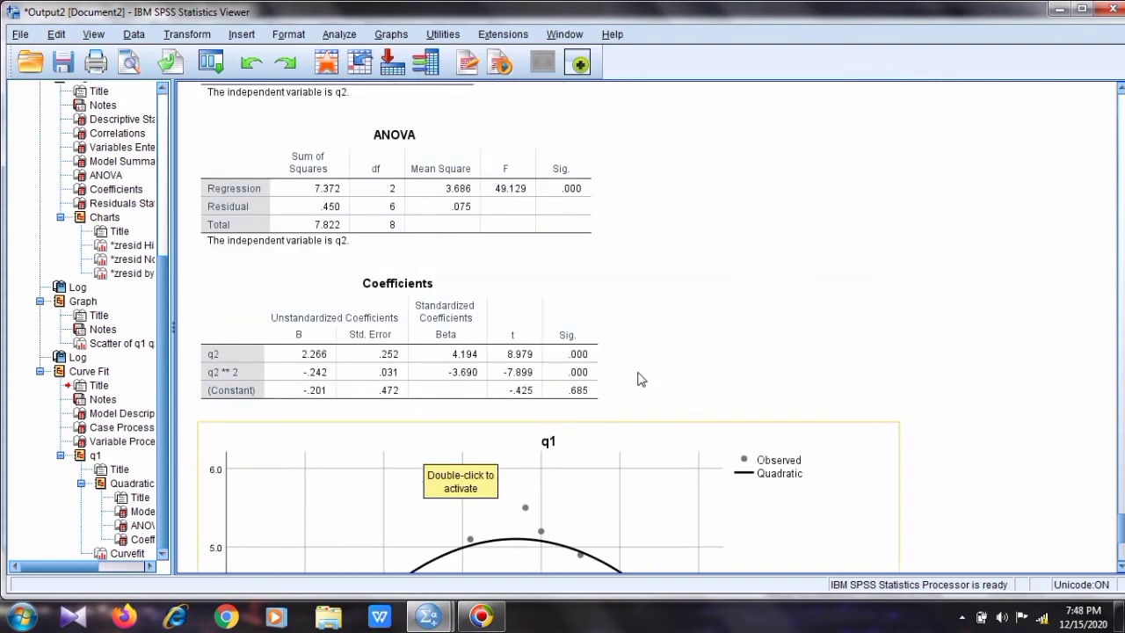
{"action": "scroll", "coordinate": [420, 305], "scroll_direction": "up", "scroll_amount": 4}
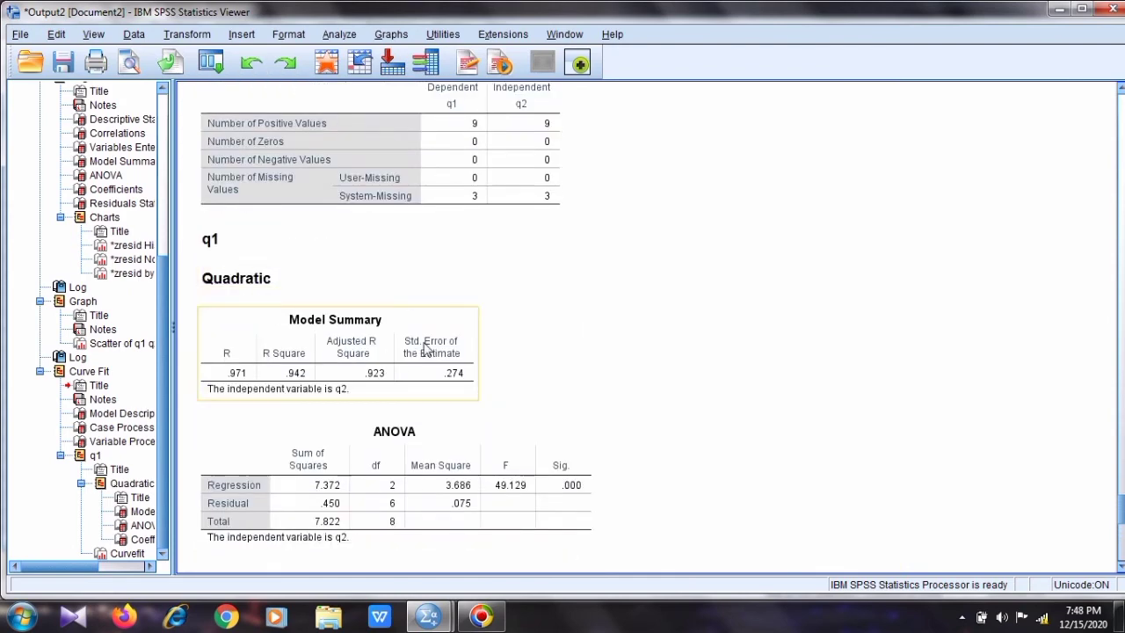
{"action": "scroll", "coordinate": [444, 281], "scroll_direction": "up", "scroll_amount": 2}
{"action": "scroll", "coordinate": [442, 392], "scroll_direction": "down", "scroll_amount": 2}
{"action": "scroll", "coordinate": [534, 366], "scroll_direction": "up", "scroll_amount": 2}
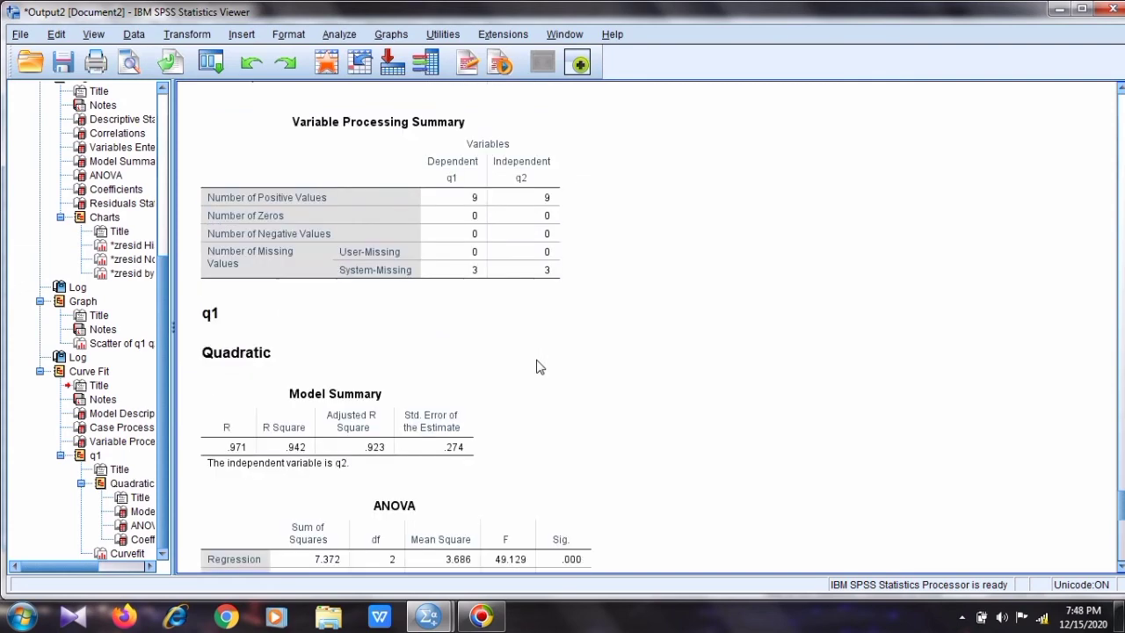
{"action": "scroll", "coordinate": [539, 366], "scroll_direction": "down", "scroll_amount": 7}
{"action": "scroll", "coordinate": [540, 367], "scroll_direction": "up", "scroll_amount": 4}
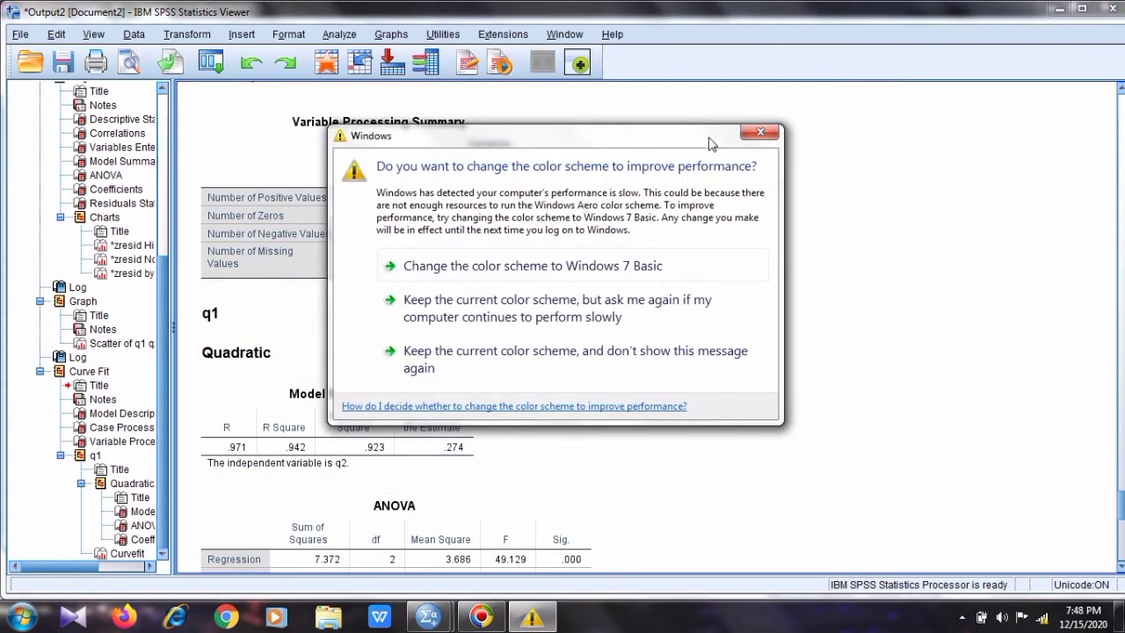
{"action": "left_click", "coordinate": [760, 133]}
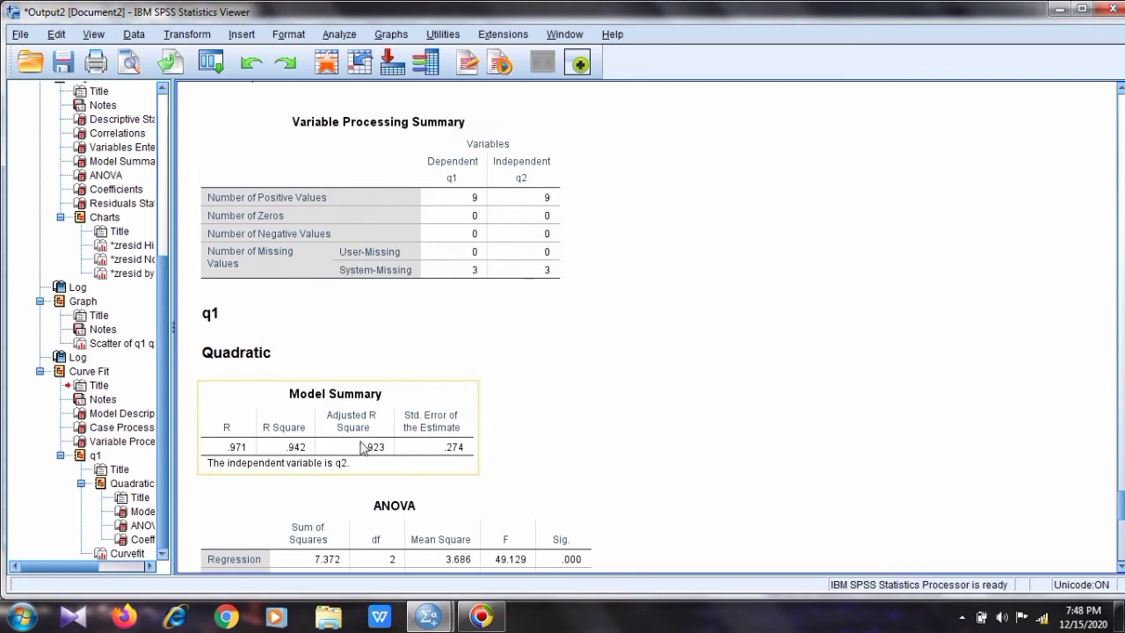
{"action": "scroll", "coordinate": [613, 394], "scroll_direction": "up", "scroll_amount": 10}
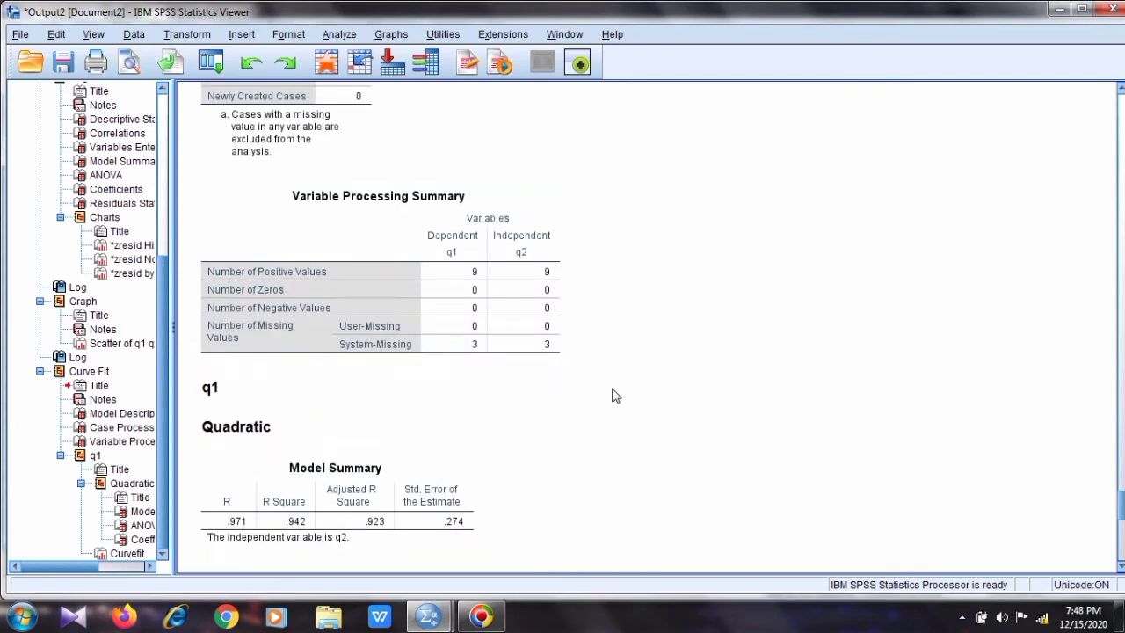
{"action": "scroll", "coordinate": [612, 395], "scroll_direction": "up", "scroll_amount": 3}
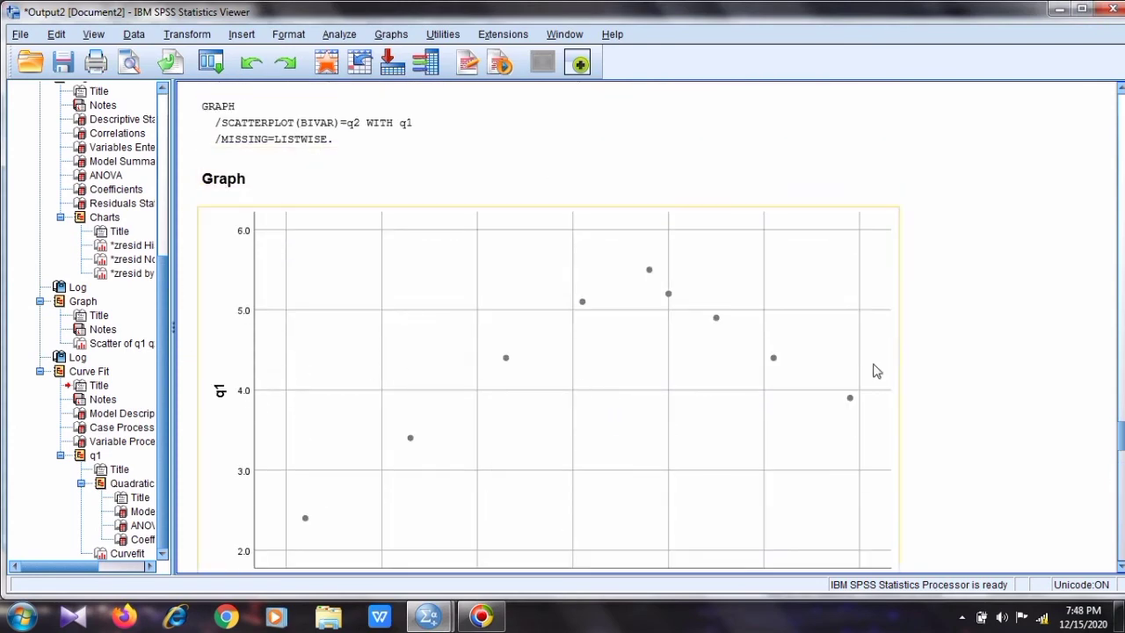
Compare the linear regression's standardized residual plot with the q1 by q2 scatterplot in the output
{"action": "scroll", "coordinate": [677, 359], "scroll_direction": "up", "scroll_amount": 10}
{"action": "scroll", "coordinate": [675, 359], "scroll_direction": "down", "scroll_amount": 6}
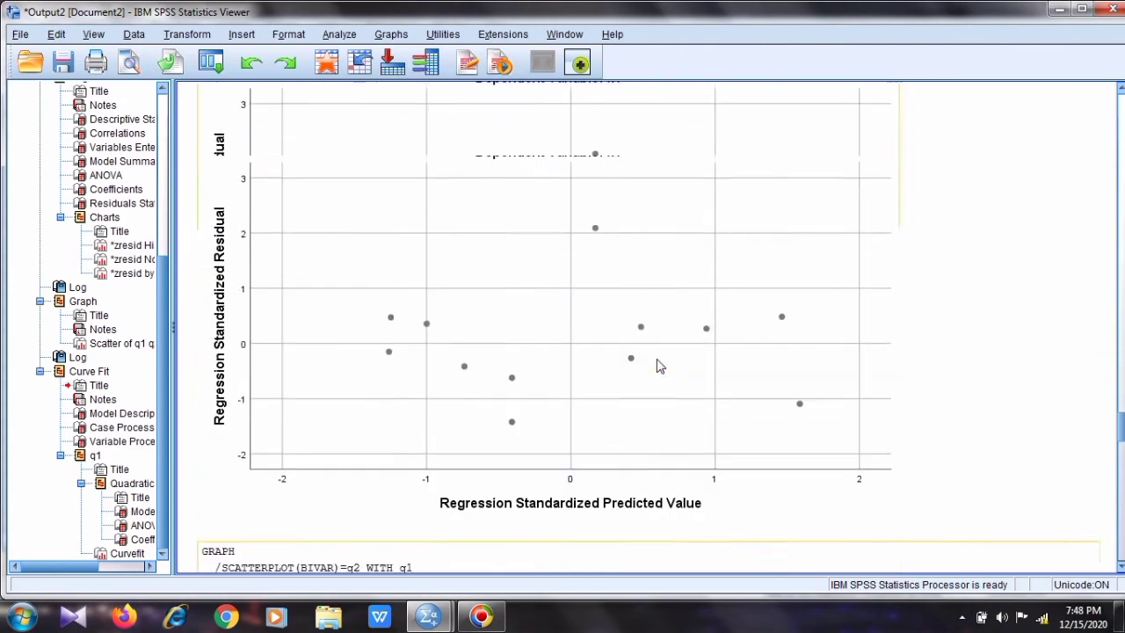
{"action": "scroll", "coordinate": [668, 362], "scroll_direction": "up", "scroll_amount": 9}
{"action": "scroll", "coordinate": [659, 367], "scroll_direction": "down", "scroll_amount": 8}
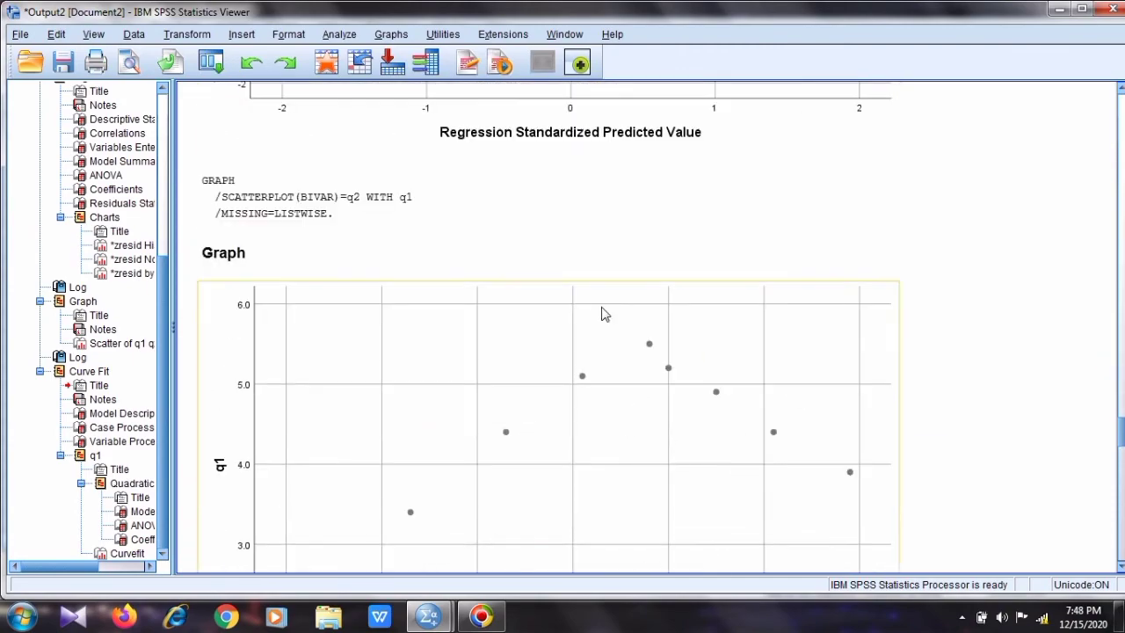
{"action": "scroll", "coordinate": [603, 313], "scroll_direction": "up", "scroll_amount": 2}
{"action": "scroll", "coordinate": [677, 212], "scroll_direction": "up", "scroll_amount": 2}
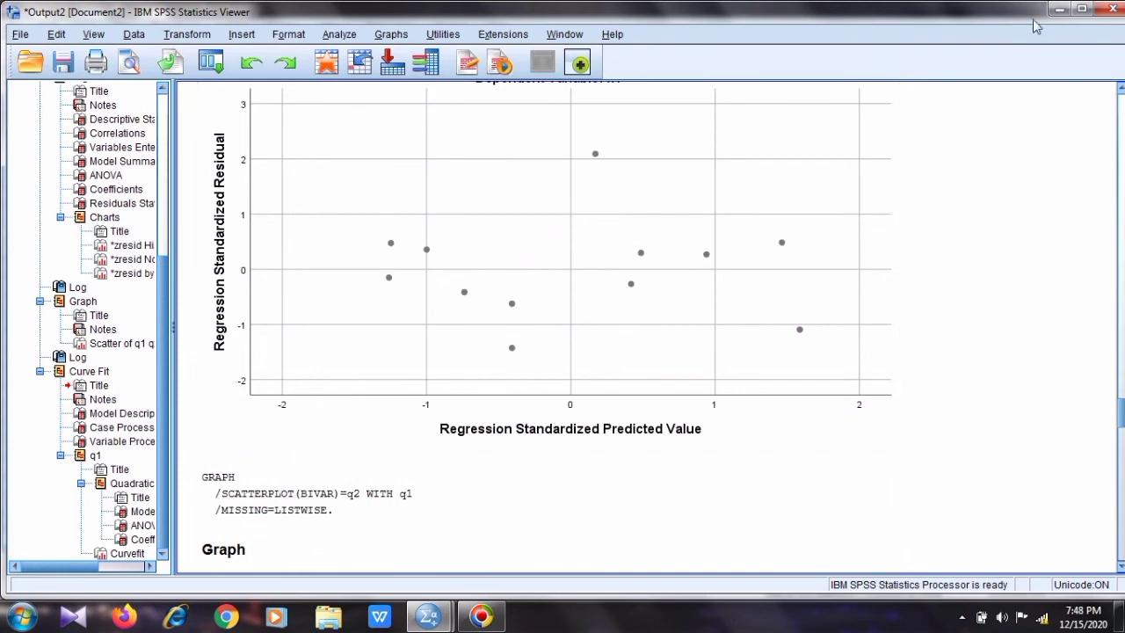
Return to the dataset, reopen the Curve Estimation regression and reset it to its defaults with only the Linear model selected
{"action": "left_click", "coordinate": [1060, 9]}
{"action": "left_click", "coordinate": [231, 28]}
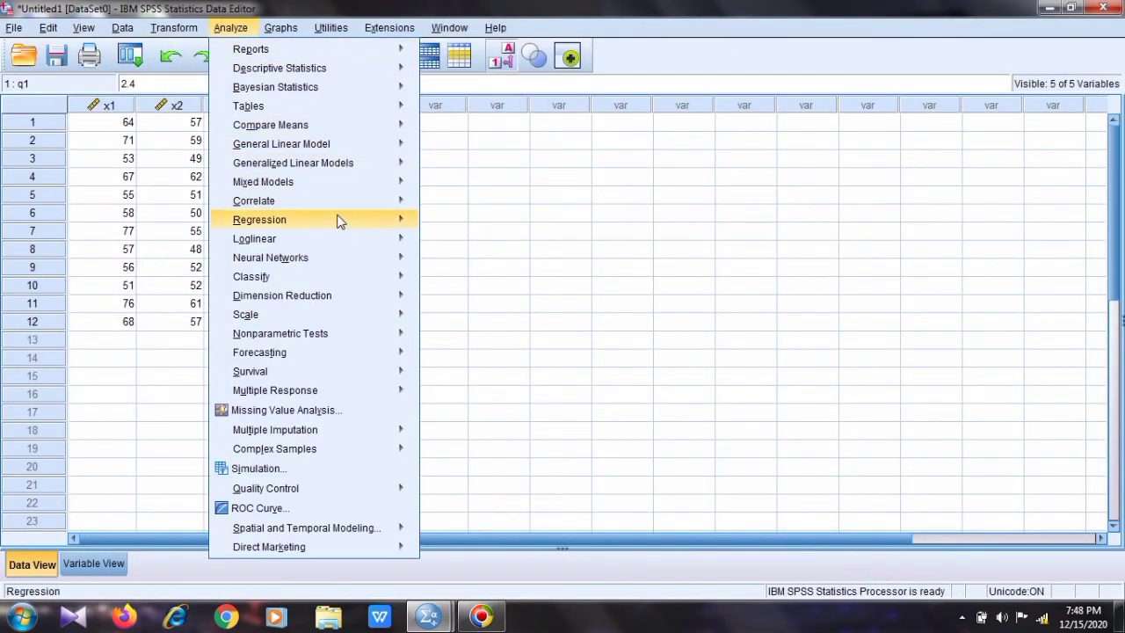
{"action": "mouse_move", "coordinate": [357, 224]}
{"action": "left_click", "coordinate": [448, 264]}
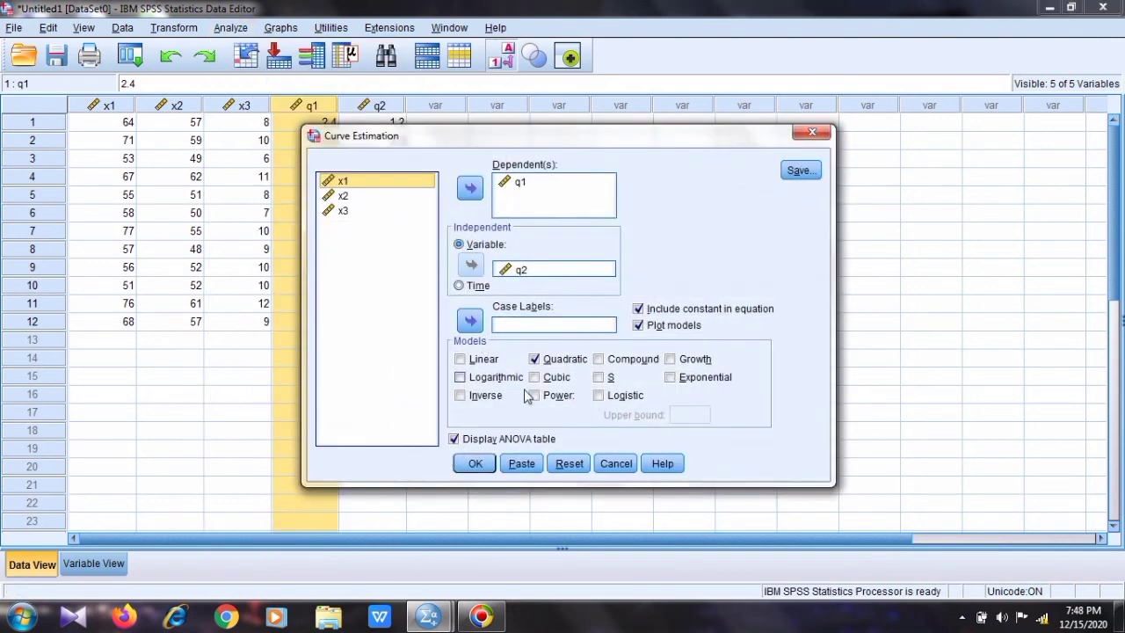
{"action": "left_click", "coordinate": [460, 359]}
{"action": "left_click", "coordinate": [551, 364]}
{"action": "left_click", "coordinate": [549, 362]}
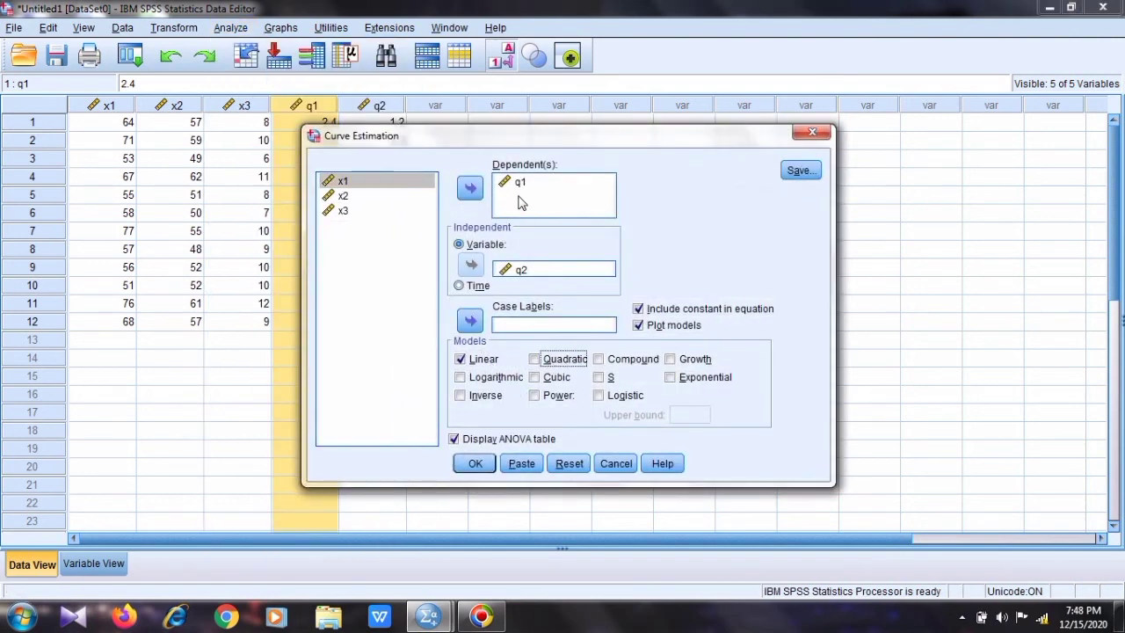
{"action": "left_click", "coordinate": [564, 466]}
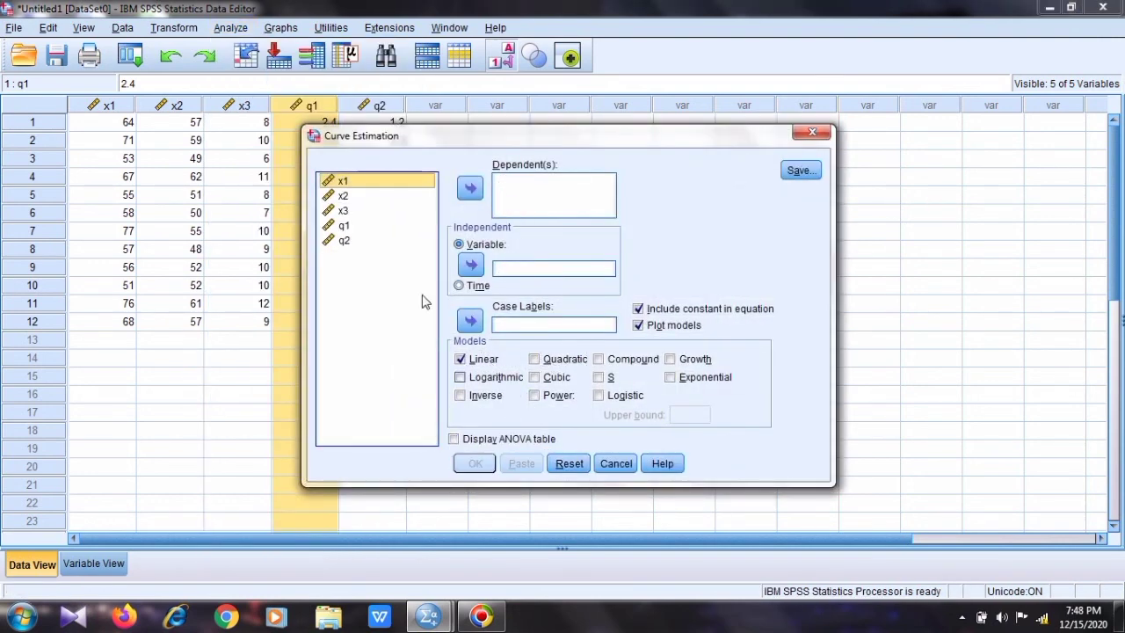
Set x1 as dependent and x2 as independent variable and run the linear curve estimation
{"action": "left_click", "coordinate": [470, 187]}
{"action": "left_click", "coordinate": [346, 196]}
{"action": "left_click", "coordinate": [345, 181]}
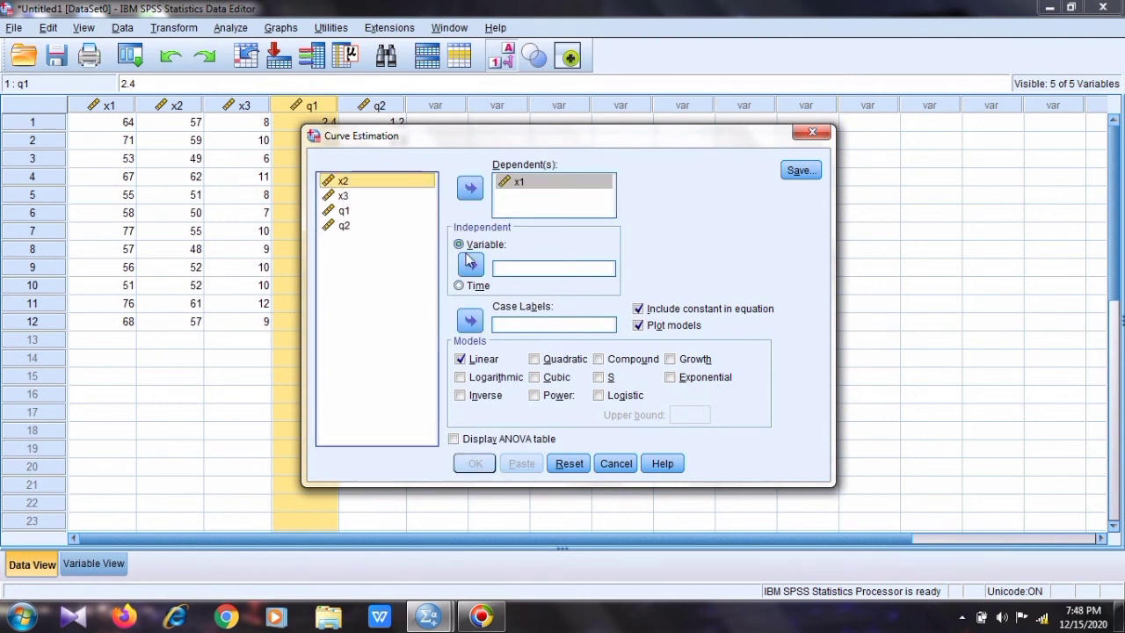
{"action": "left_click", "coordinate": [470, 264]}
{"action": "left_click", "coordinate": [475, 463]}
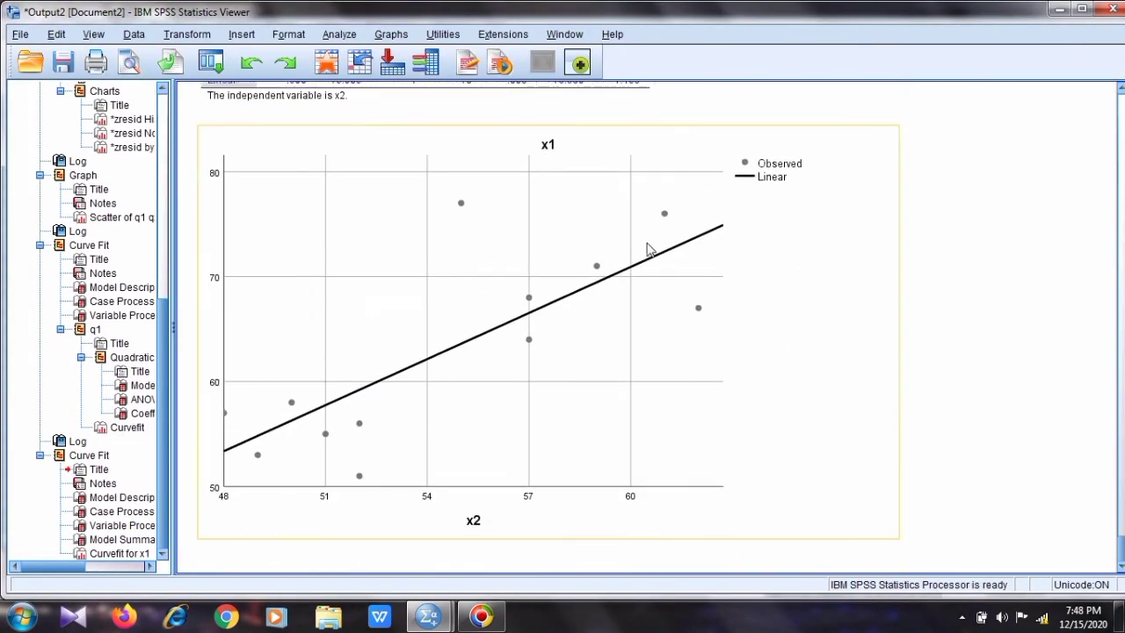
Examine the linear fit's R Square, significance and parameter estimates together with the plot of x1 against x2
{"action": "scroll", "coordinate": [457, 282], "scroll_direction": "up", "scroll_amount": 5}
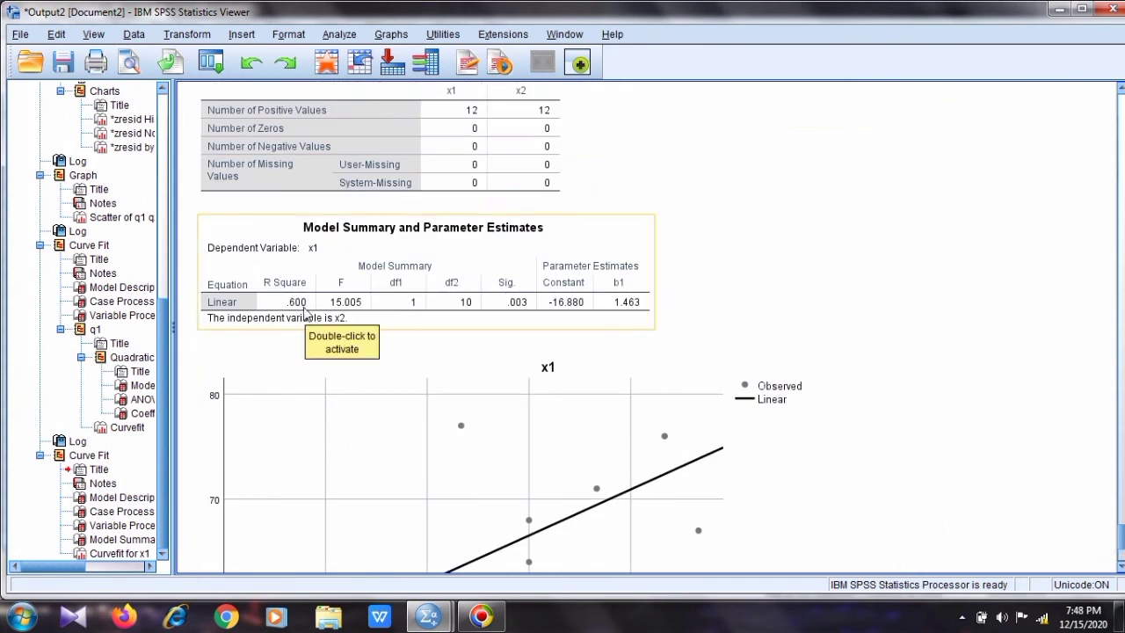
{"action": "scroll", "coordinate": [460, 396], "scroll_direction": "down", "scroll_amount": 3}
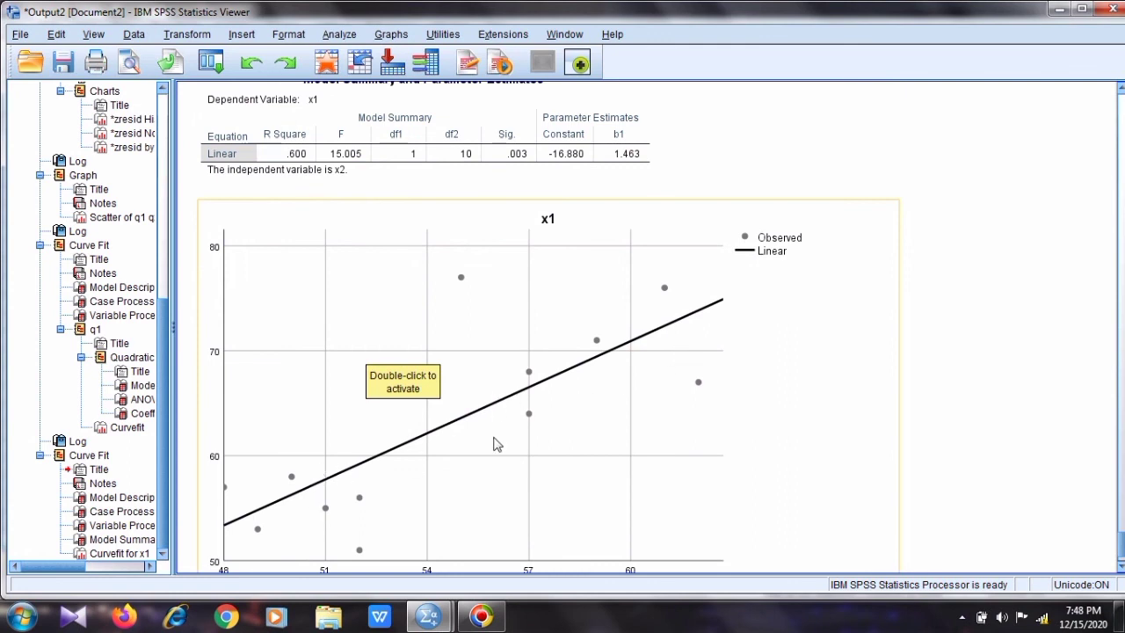
{"action": "scroll", "coordinate": [494, 444], "scroll_direction": "down", "scroll_amount": 2}
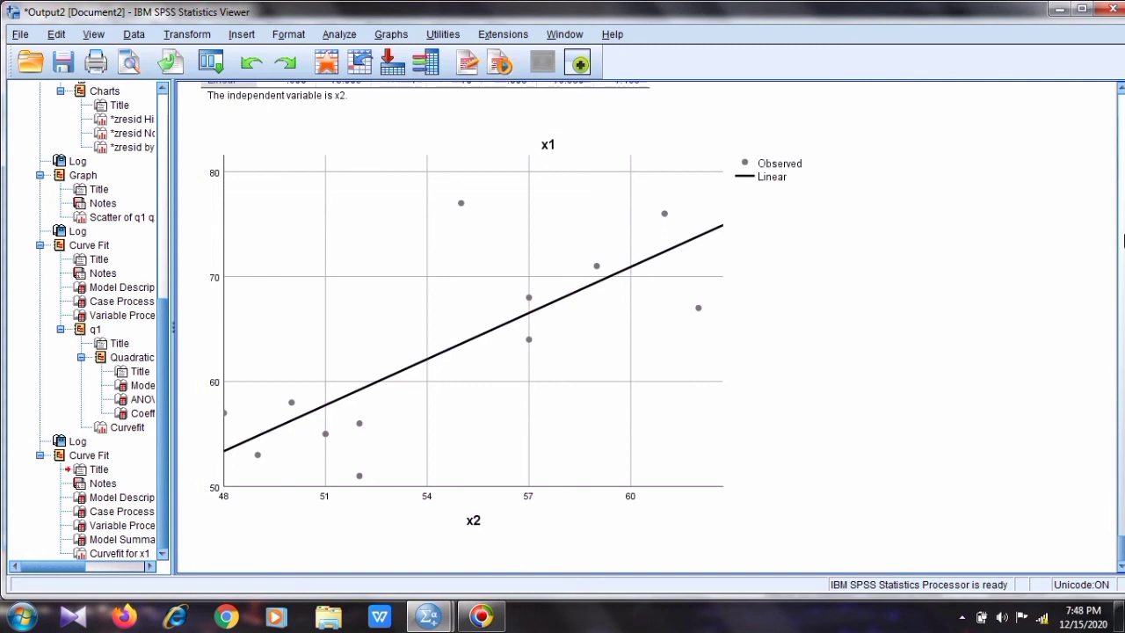
{"action": "scroll", "coordinate": [908, 218], "scroll_direction": "up", "scroll_amount": 2}
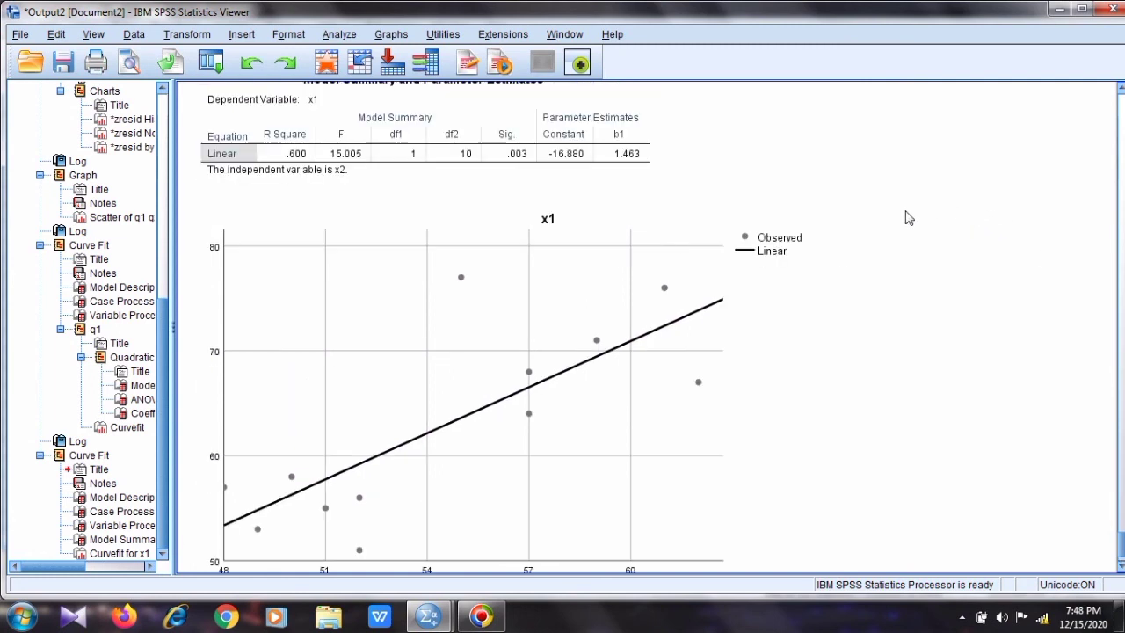
Review the linear curve fit's variable processing, case processing and model description tables, and return to its model summary and fitted plot
{"action": "scroll", "coordinate": [908, 218], "scroll_direction": "up", "scroll_amount": 2}
{"action": "scroll", "coordinate": [909, 218], "scroll_direction": "up", "scroll_amount": 4}
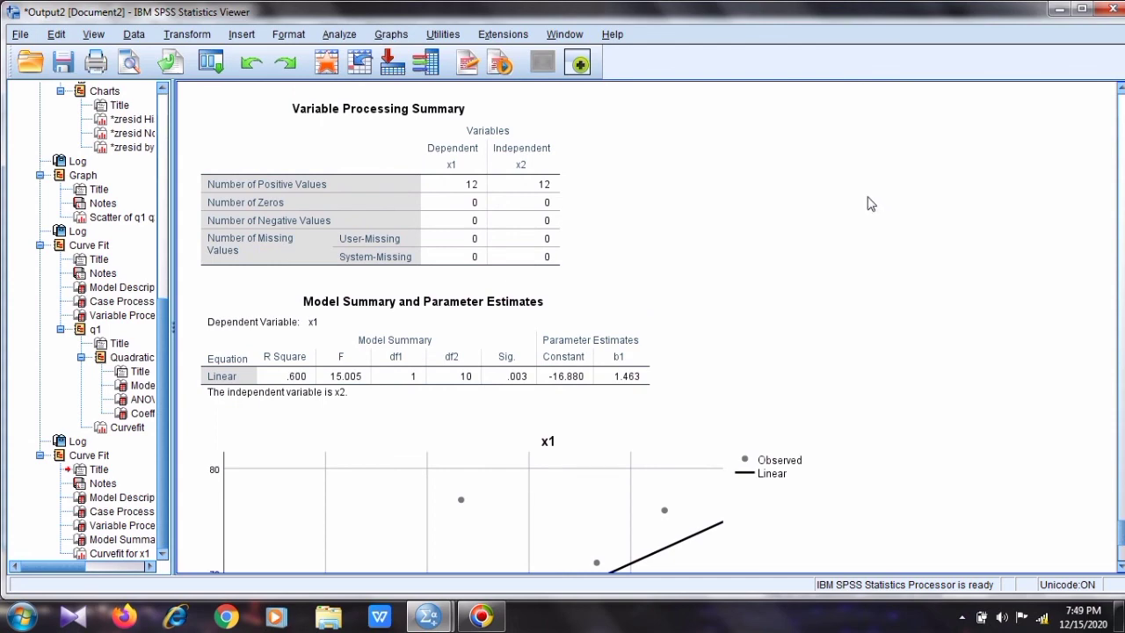
{"action": "scroll", "coordinate": [721, 250], "scroll_direction": "up", "scroll_amount": 12}
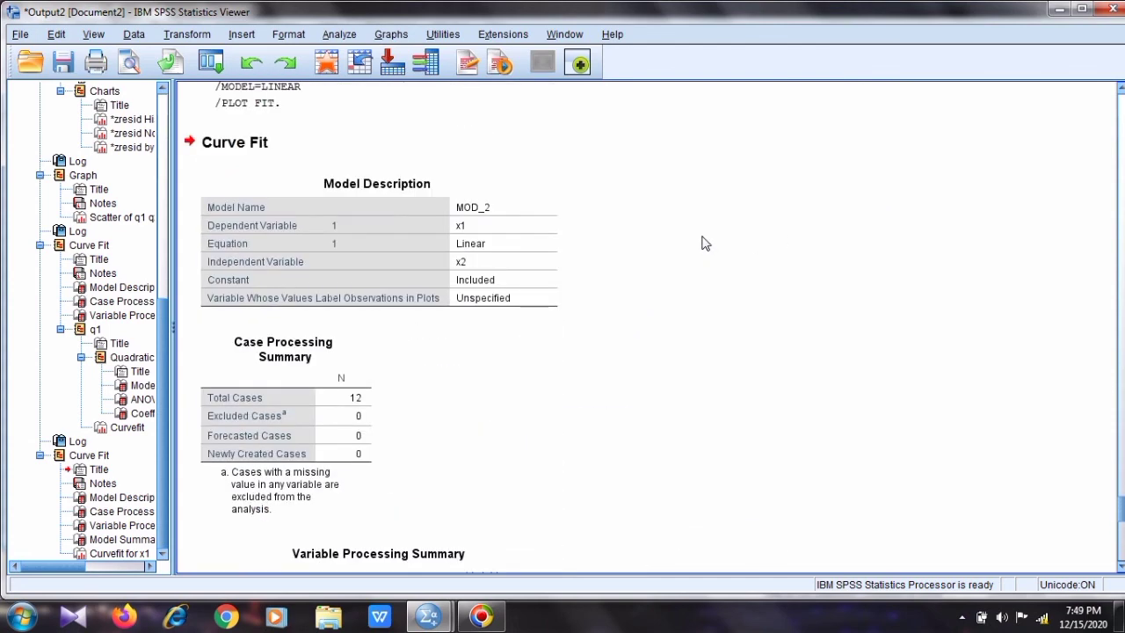
{"action": "scroll", "coordinate": [703, 243], "scroll_direction": "up", "scroll_amount": 6}
{"action": "scroll", "coordinate": [703, 243], "scroll_direction": "down", "scroll_amount": 6}
{"action": "scroll", "coordinate": [703, 245], "scroll_direction": "down", "scroll_amount": 15}
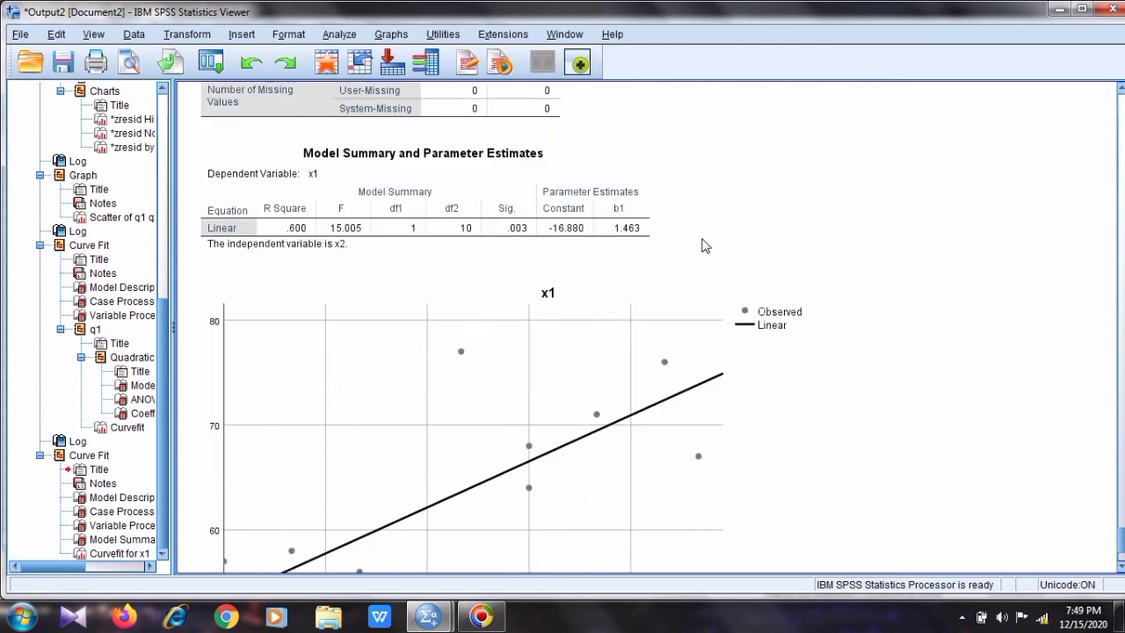
{"action": "left_click", "coordinate": [813, 275]}
{"action": "scroll", "coordinate": [813, 273], "scroll_direction": "down", "scroll_amount": 4}
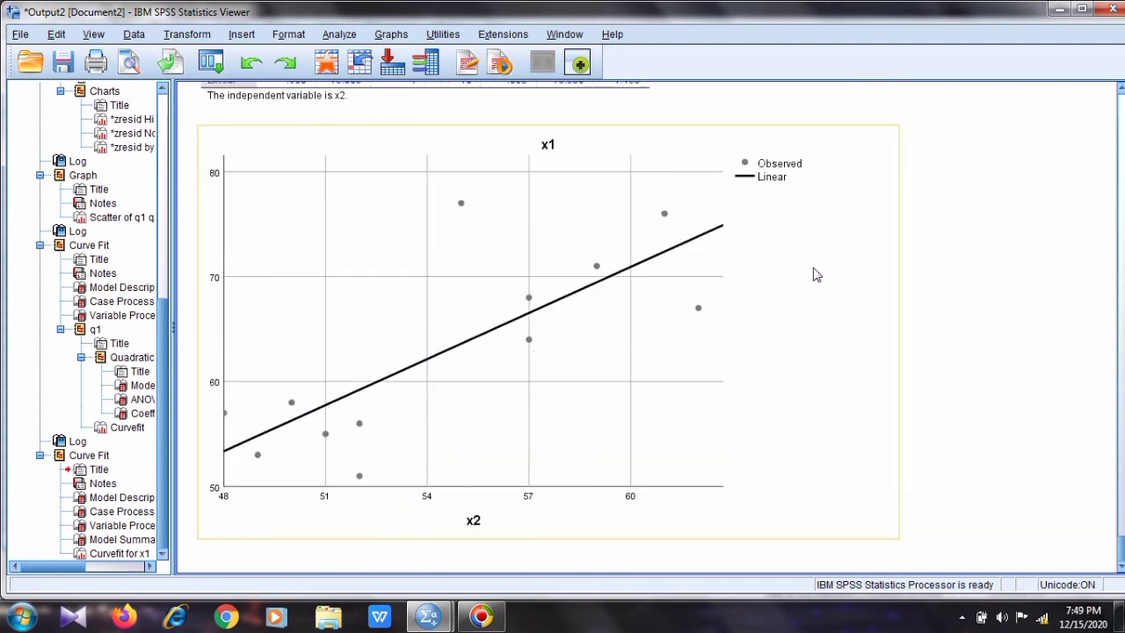
{"action": "scroll", "coordinate": [813, 273], "scroll_direction": "up", "scroll_amount": 4}
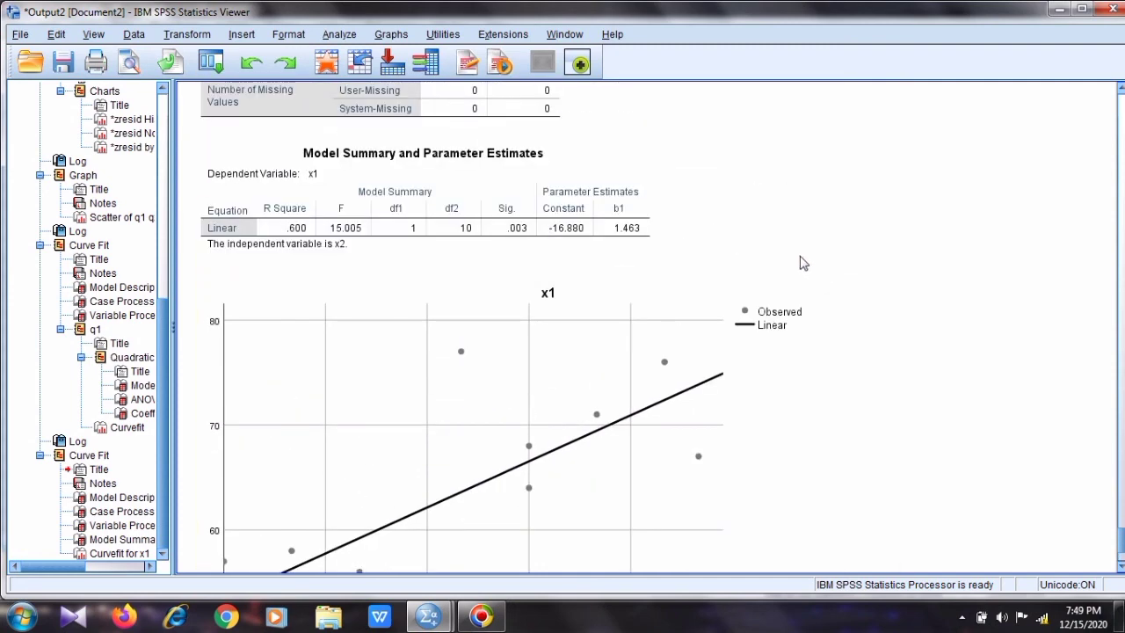